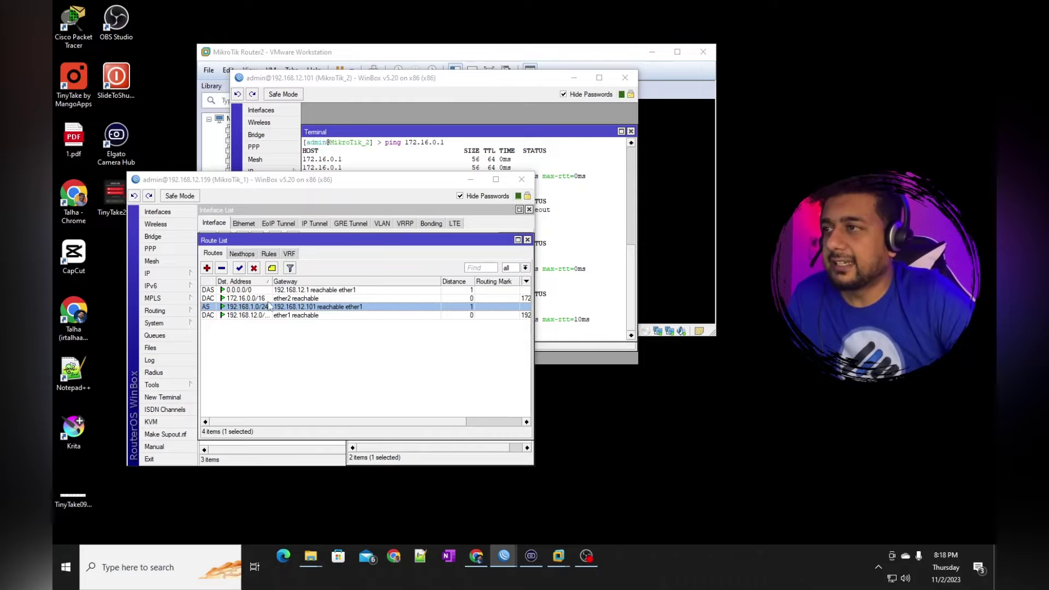
# - Ping 192.168.1.1 from the first router's terminal while its static route still exists
pyautogui.click(248, 315)
pyautogui.click(249, 307)
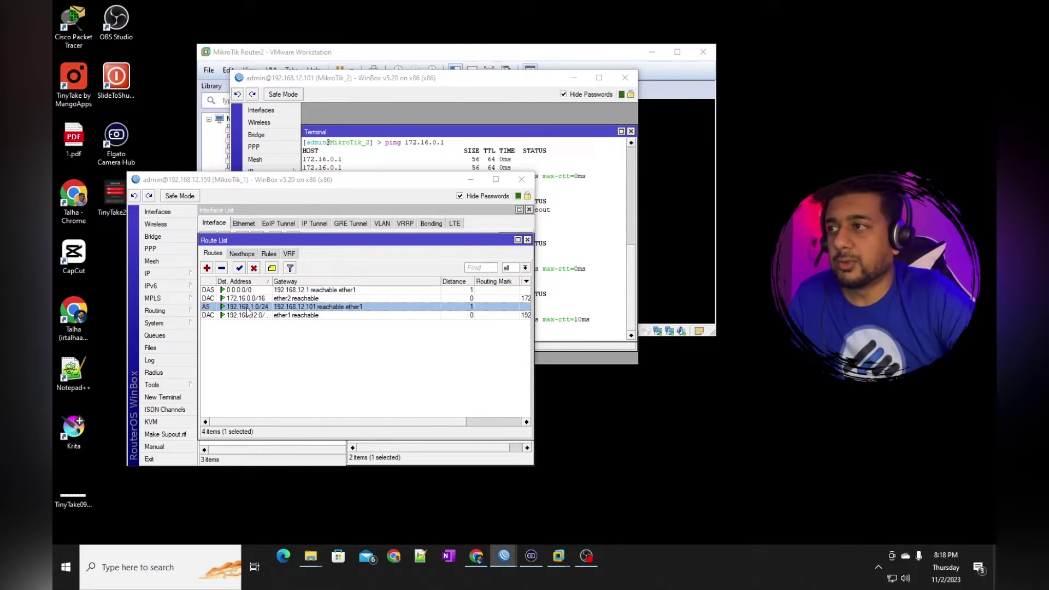
pyautogui.click(164, 397)
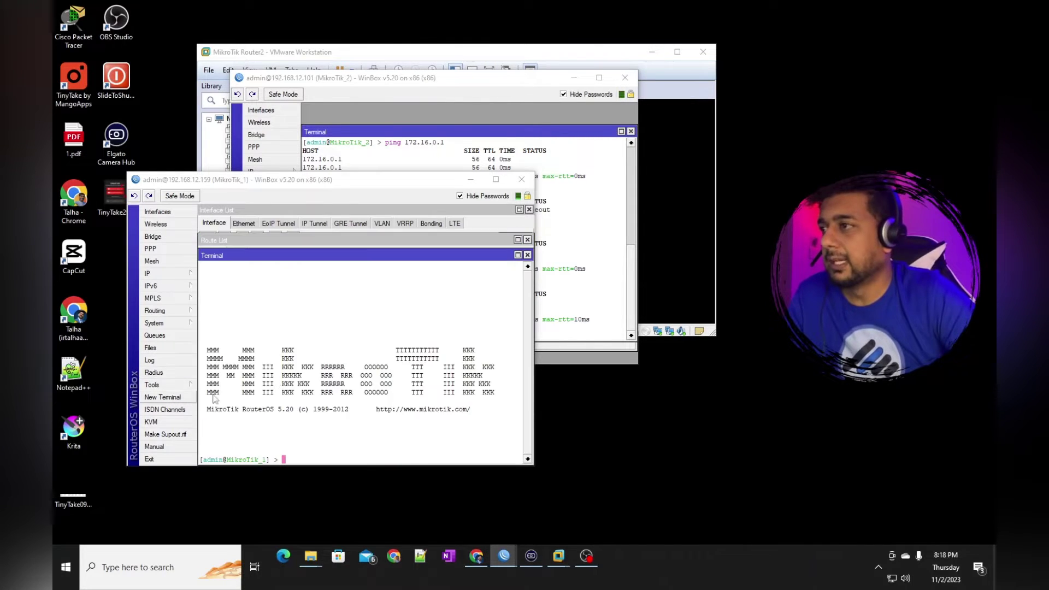
pyautogui.write('ping 17')
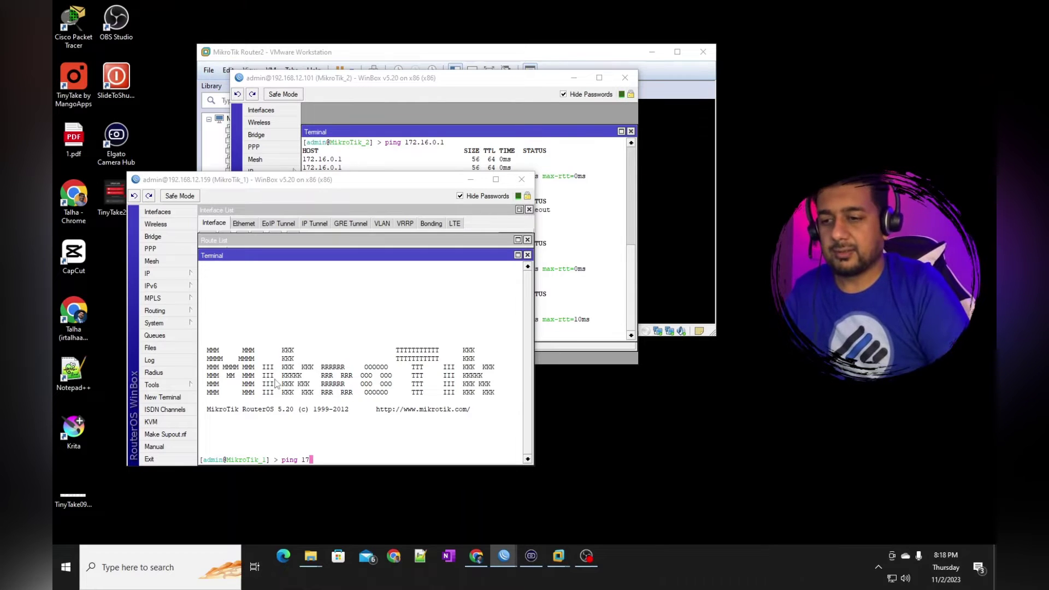
pyautogui.press('BackSpace')
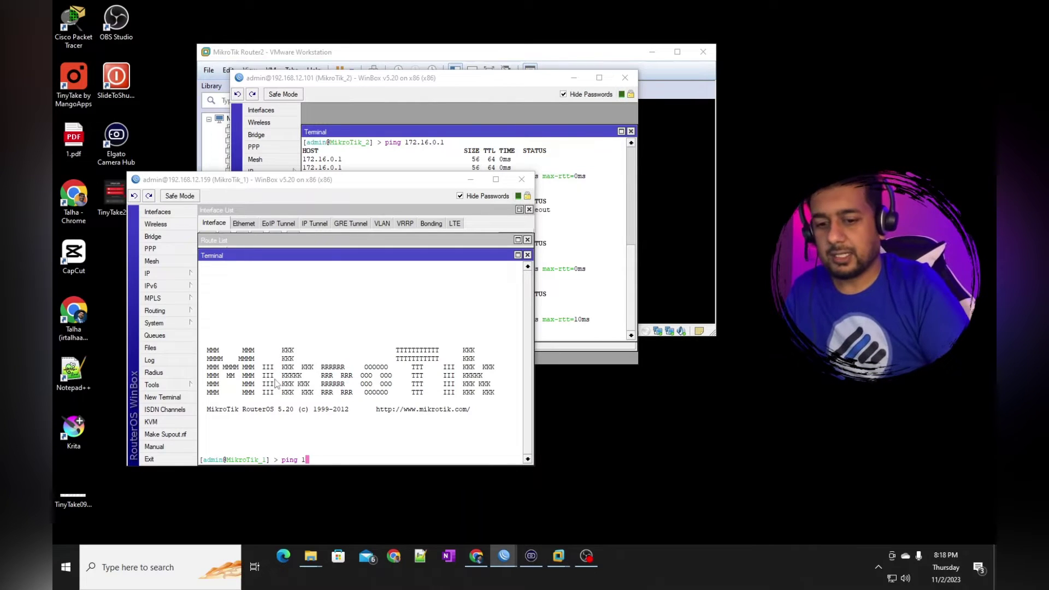
pyautogui.write('92.168.1.1')
pyautogui.press('Return')
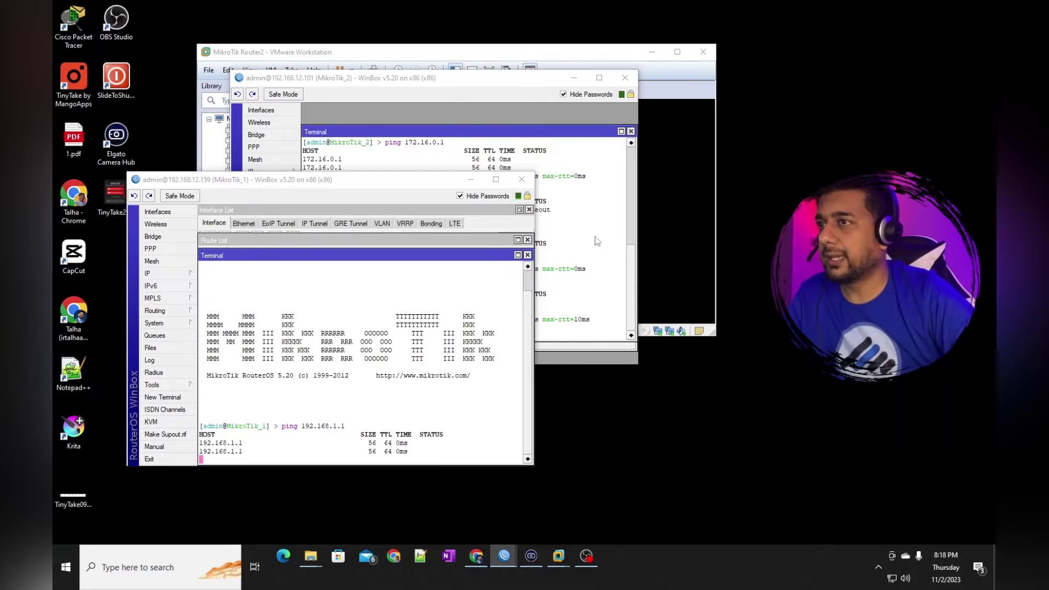
pyautogui.click(527, 255)
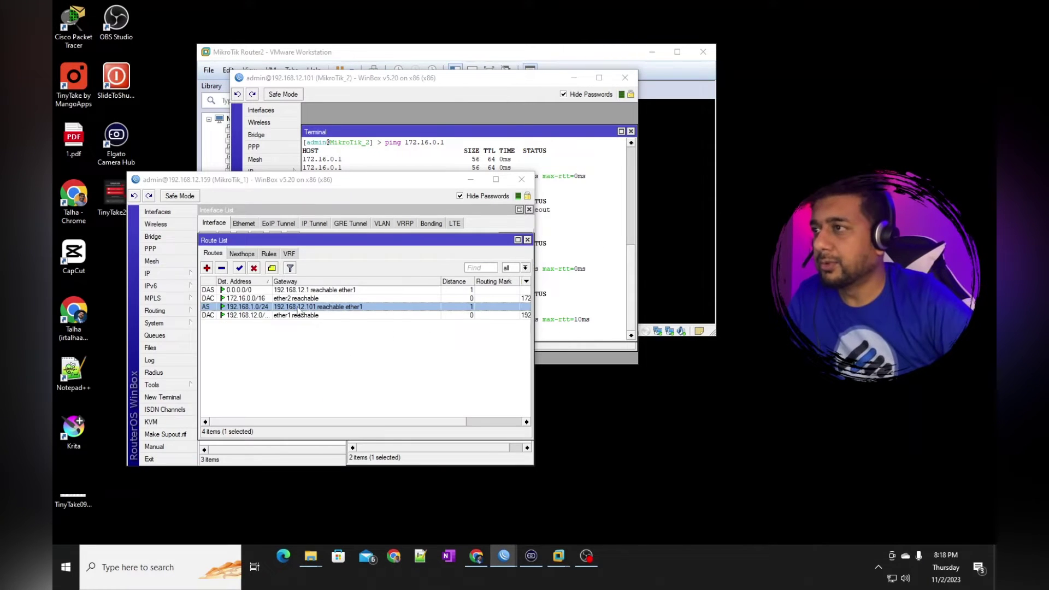
# - Delete the first router's static route to 192.168.1.0/24
pyautogui.click(255, 315)
pyautogui.doubleClick(255, 306)
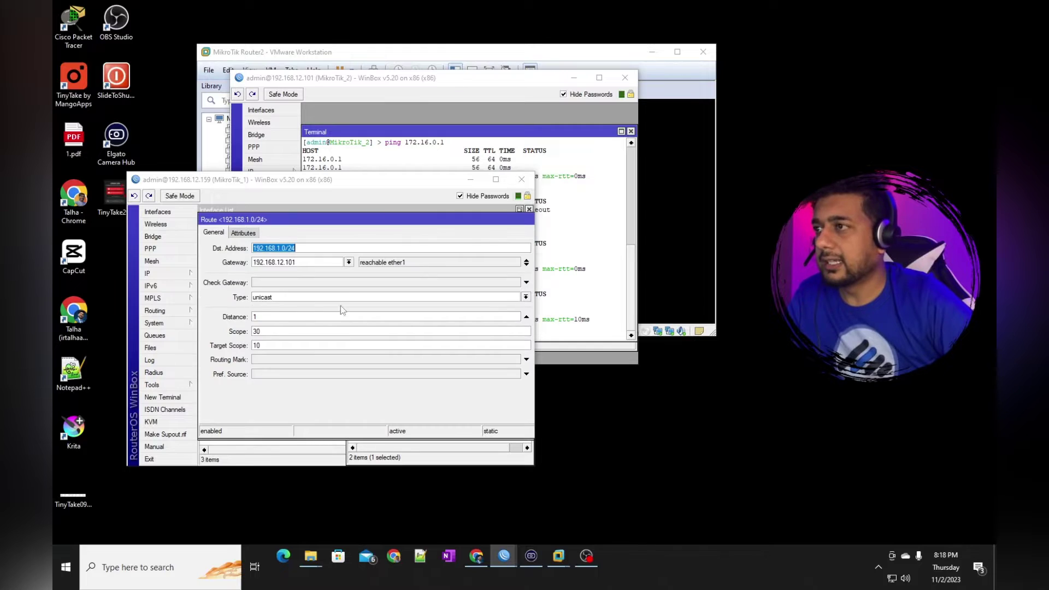
pyautogui.click(500, 233)
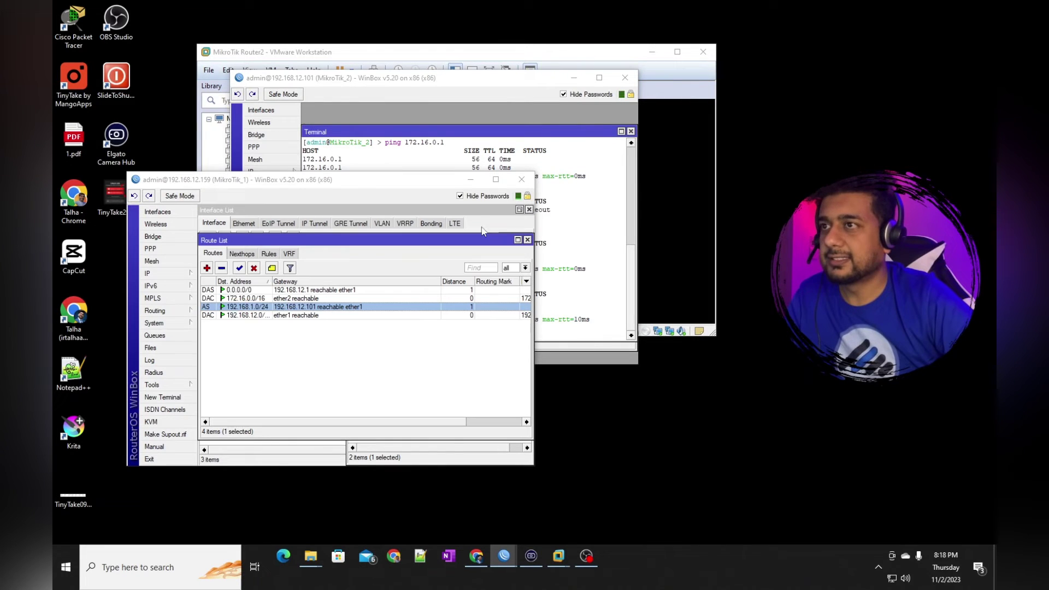
pyautogui.click(221, 268)
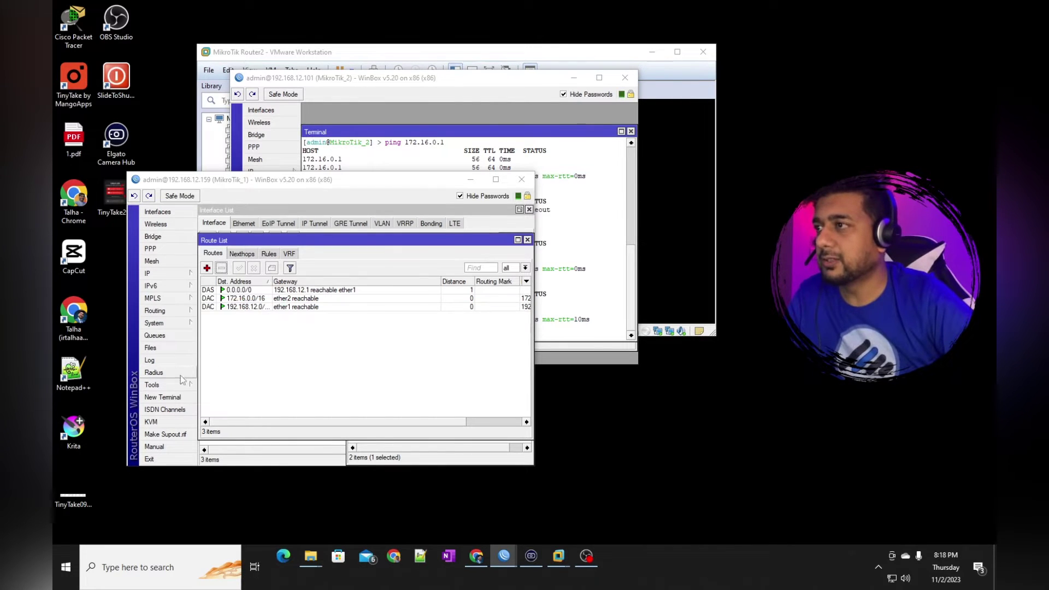
# - Ping 192.168.1.1 again from the first router and confirm it now times out
pyautogui.click(162, 397)
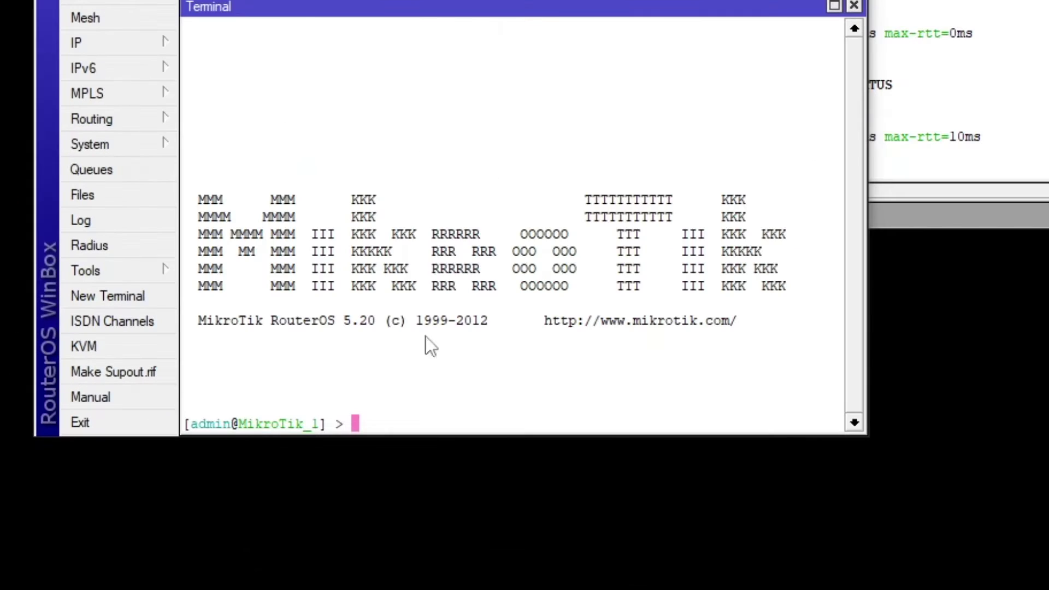
pyautogui.write('ping 192.168.1.1')
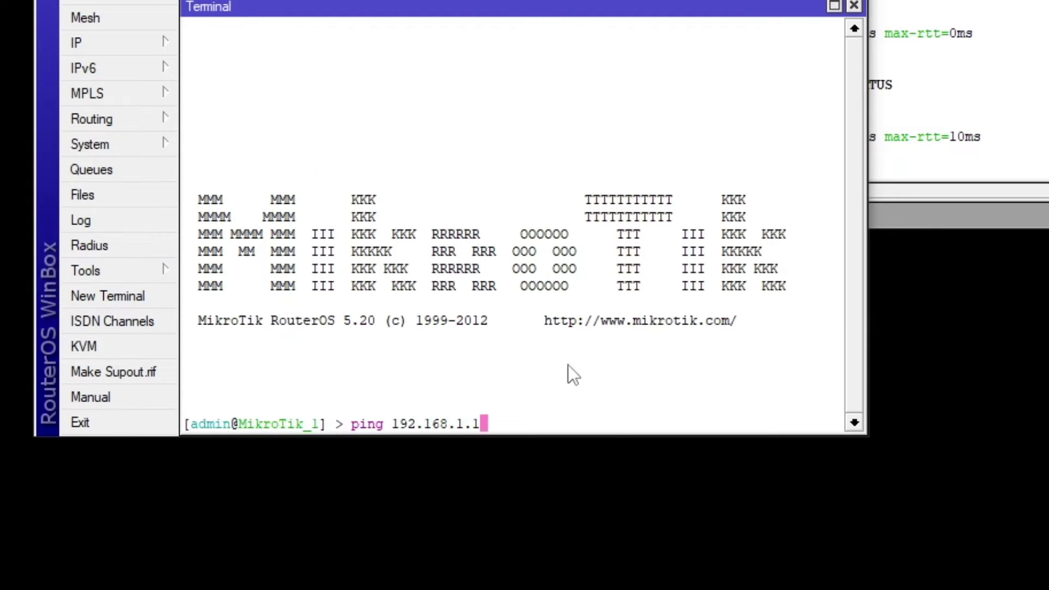
pyautogui.press('Return')
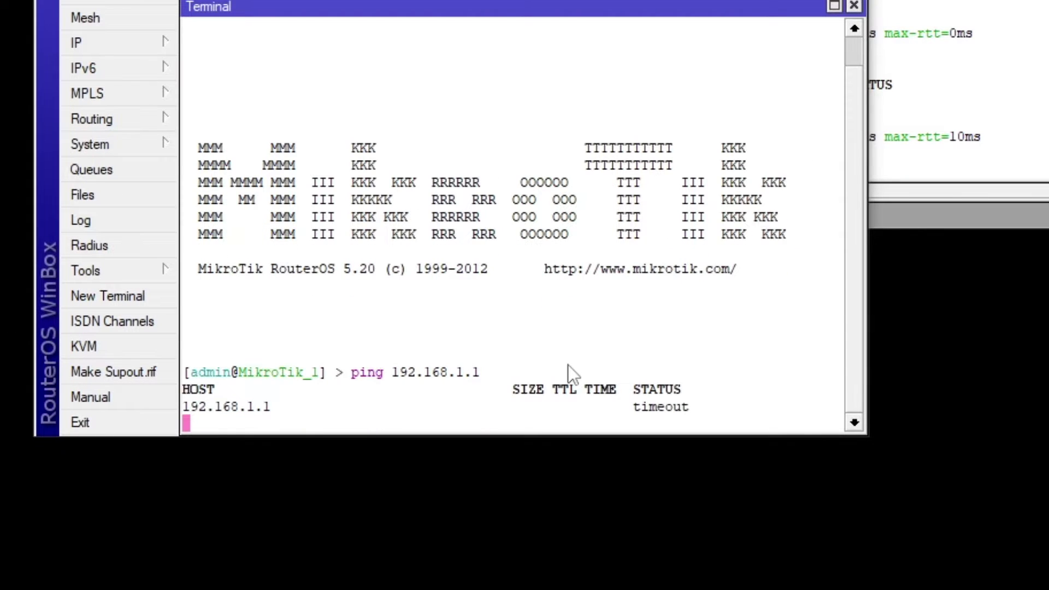
pyautogui.hotkey('ctrl', 'c')
# - On the second router, bring up the IP > Routes list
pyautogui.hotkey('alt', 'Tab')
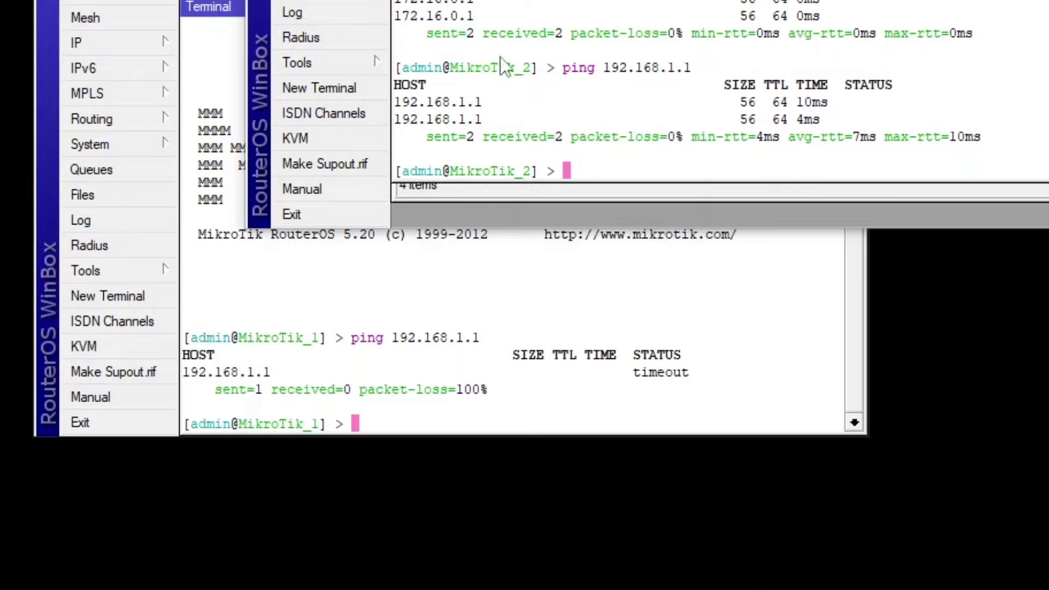
pyautogui.click(297, 62)
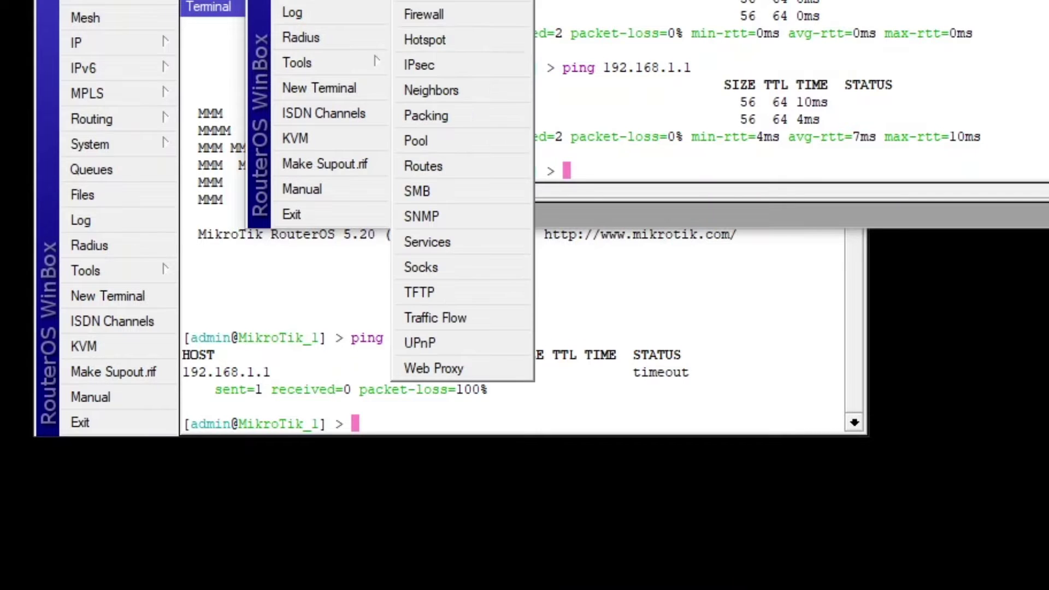
pyautogui.click(462, 165)
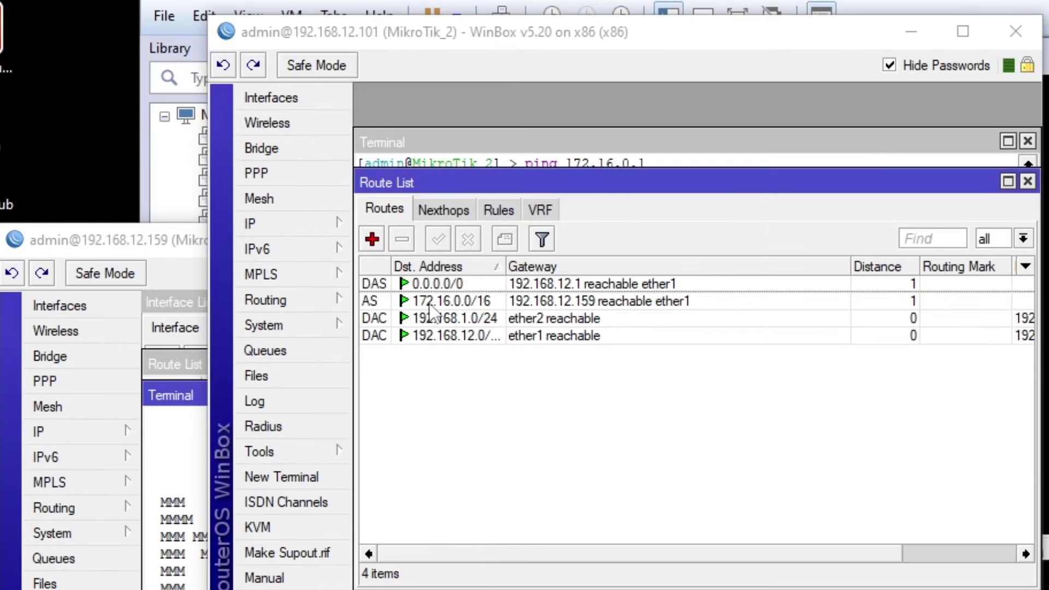
# - Review the second router's 172.16.0.0/16 static route unchanged, then delete it
pyautogui.doubleClick(437, 303)
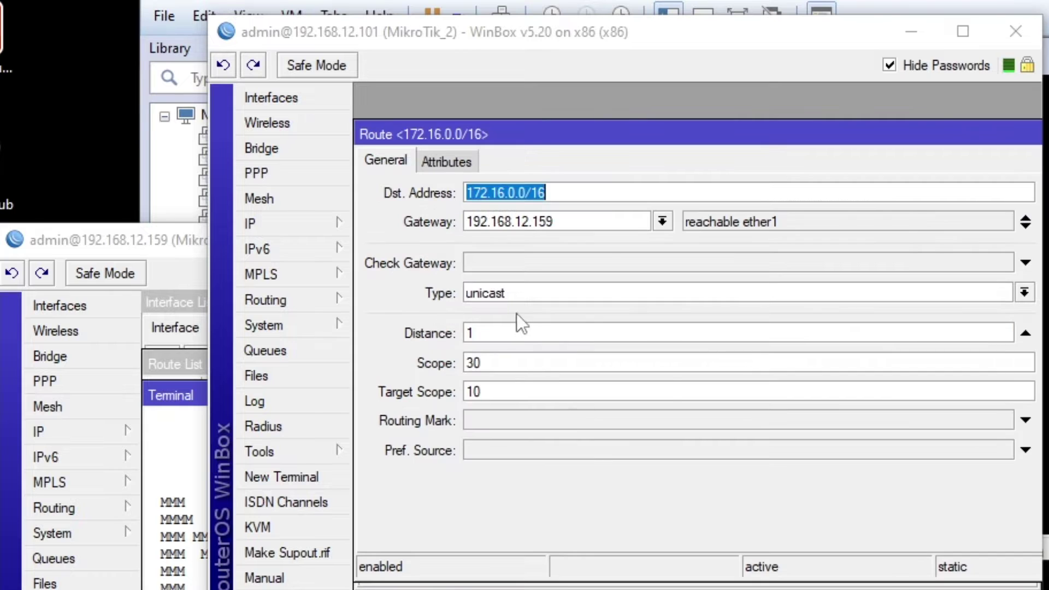
pyautogui.moveTo(820, 144); pyautogui.dragTo(693, 134)
pyautogui.click(951, 216)
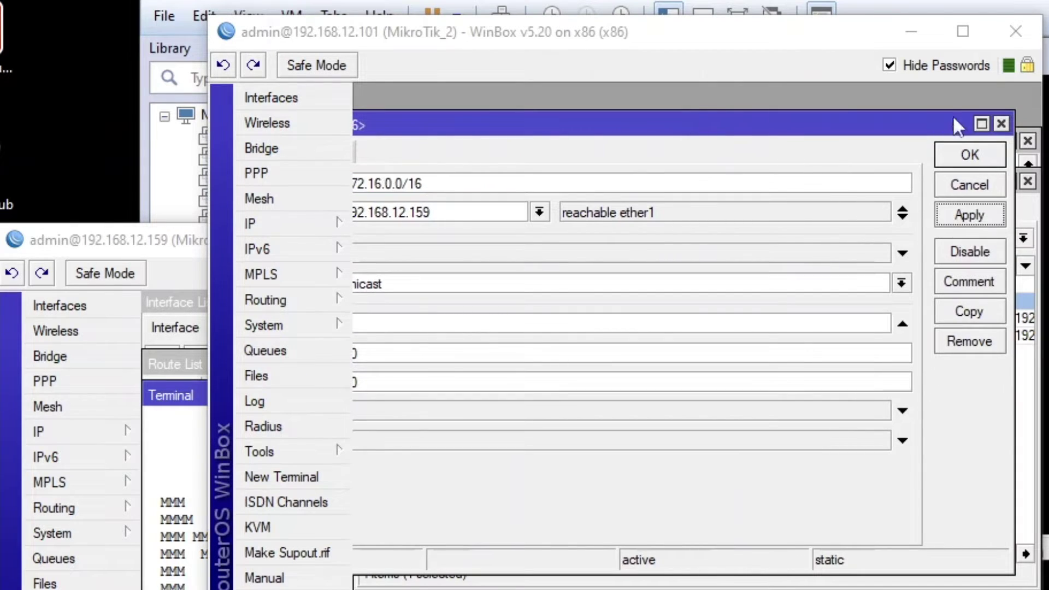
pyautogui.click(965, 155)
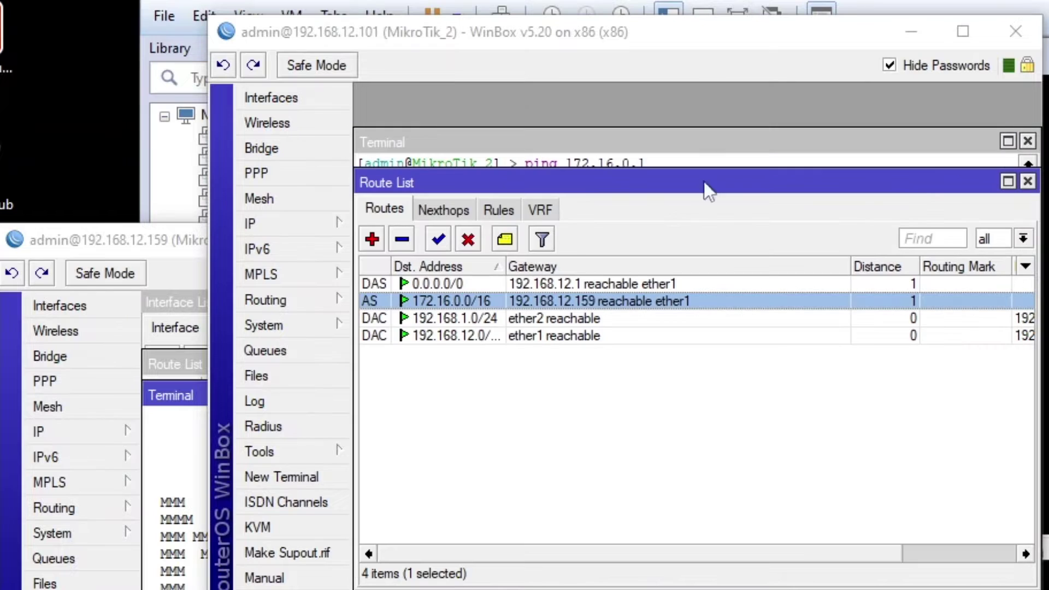
pyautogui.click(412, 240)
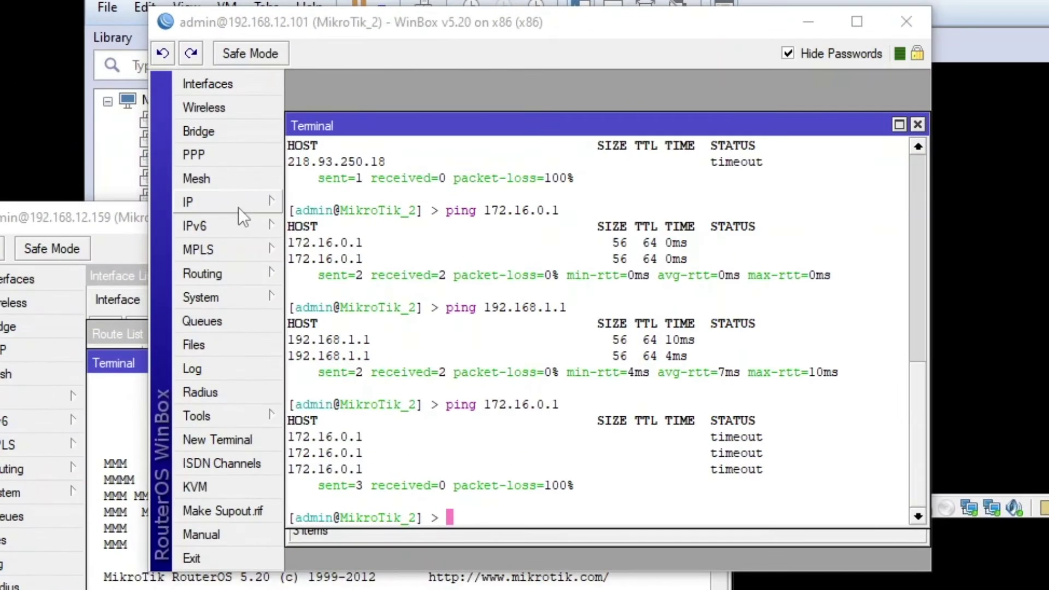
# - Show the second router's Routing submenu listing BFD through RIPng
pyautogui.click(238, 207)
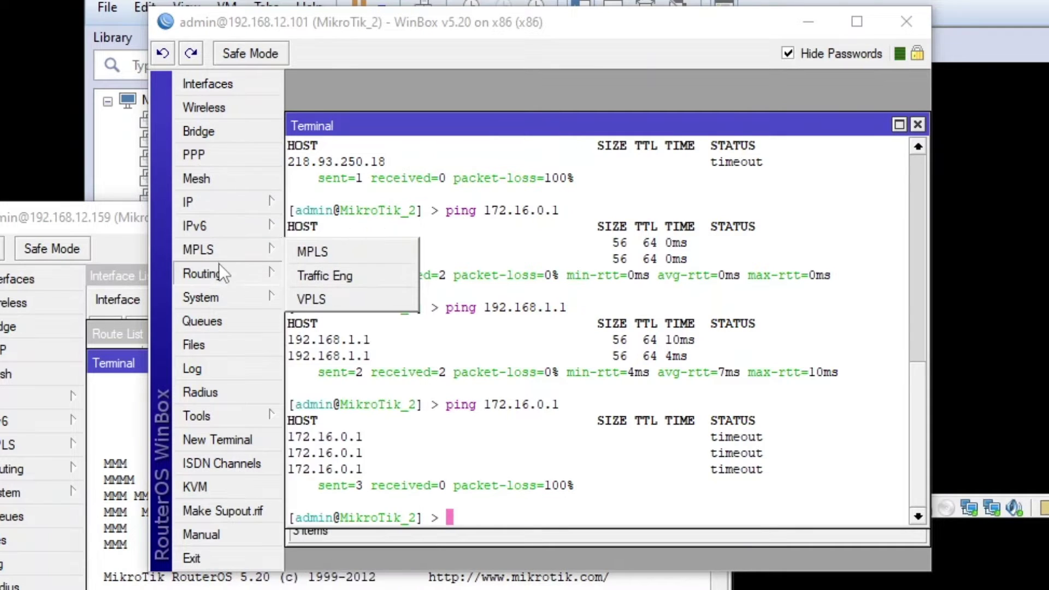
pyautogui.moveTo(214, 274)
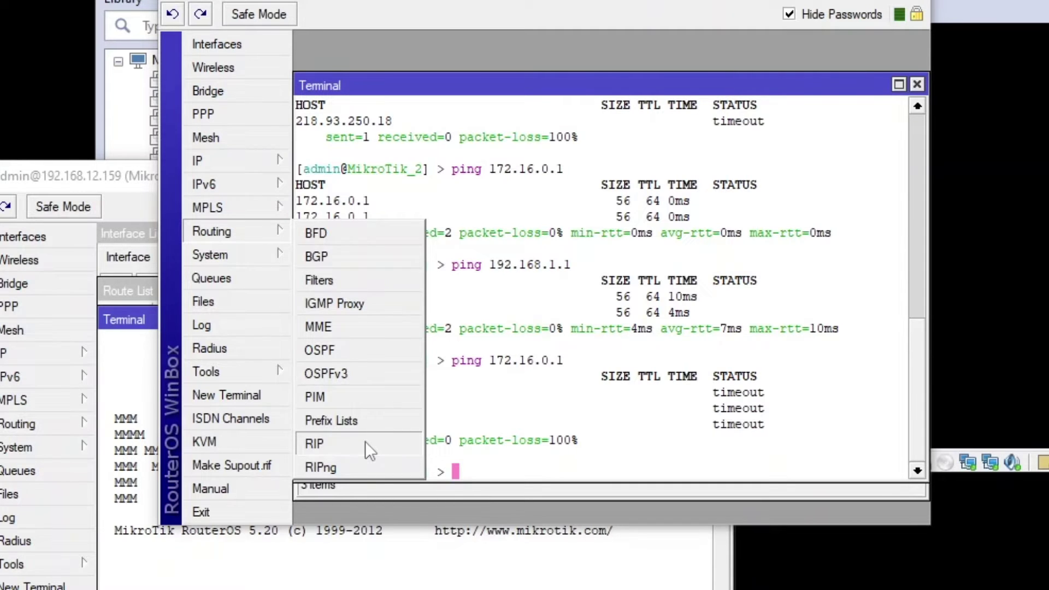
# - Open the Routing > RIP window on the second router
pyautogui.click(365, 441)
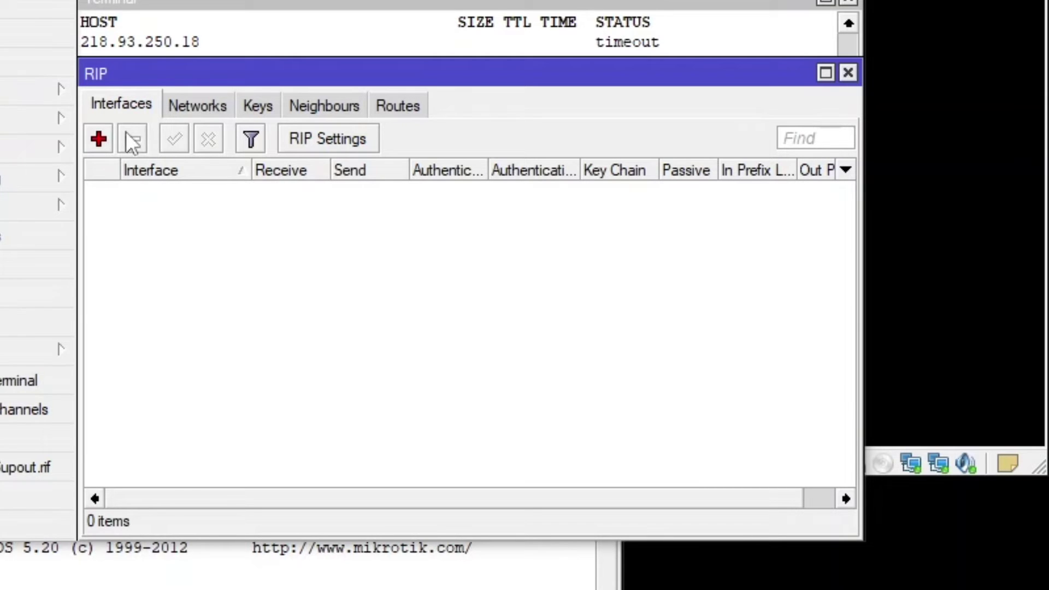
pyautogui.click(311, 143)
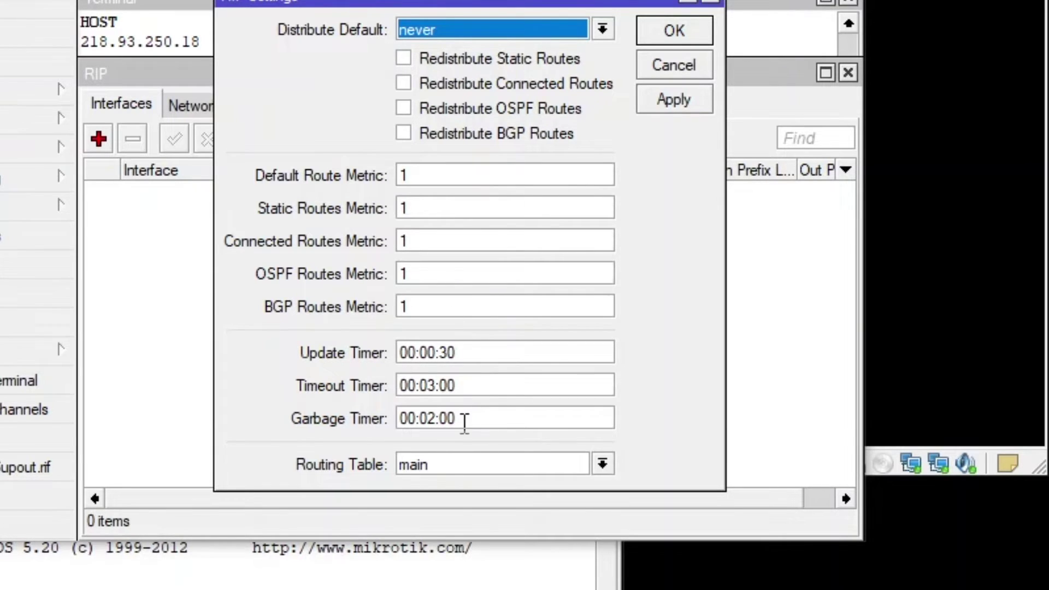
pyautogui.click(464, 356)
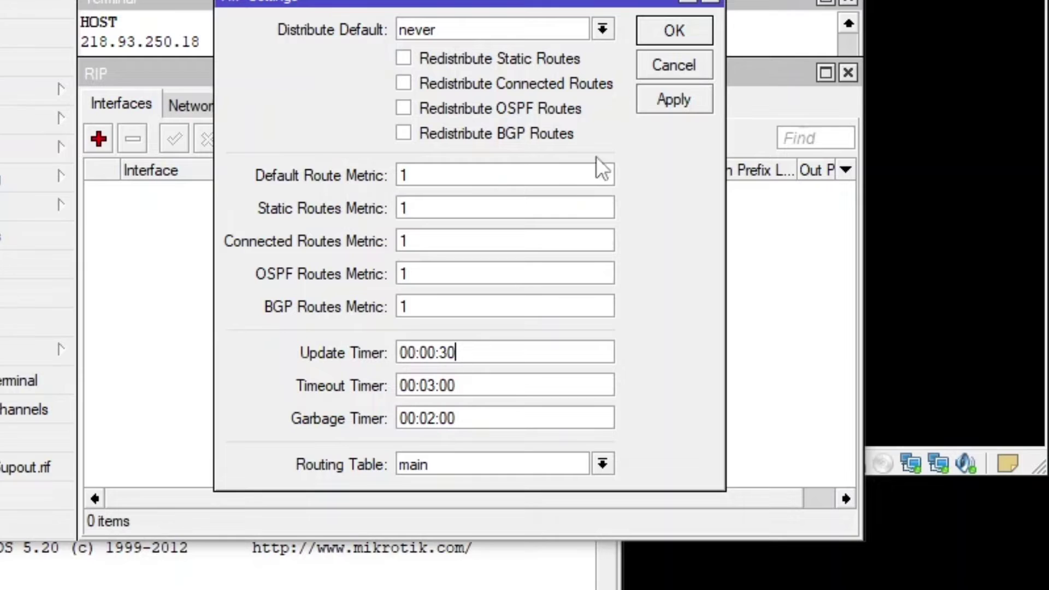
pyautogui.click(651, 38)
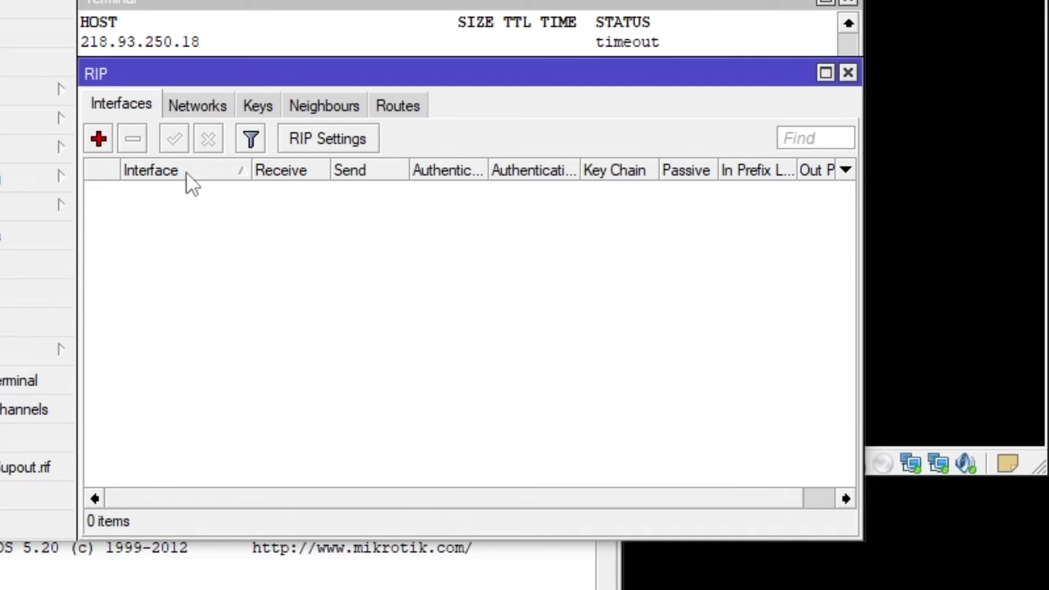
# - Add an 'all' RIP interface with receive v1-2 and authentication none, and apply it
pyautogui.click(98, 139)
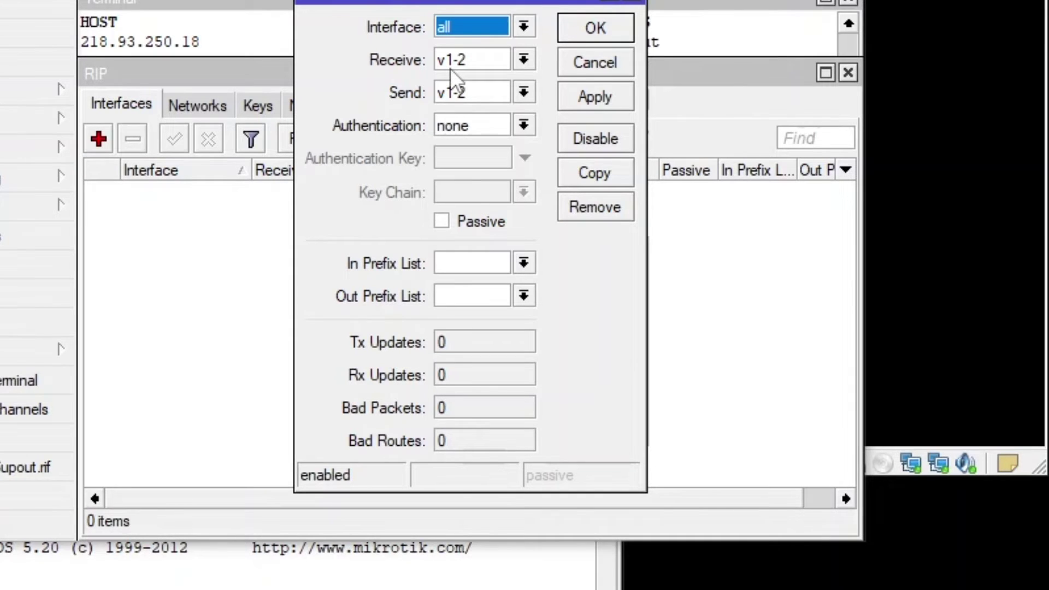
pyautogui.click(495, 63)
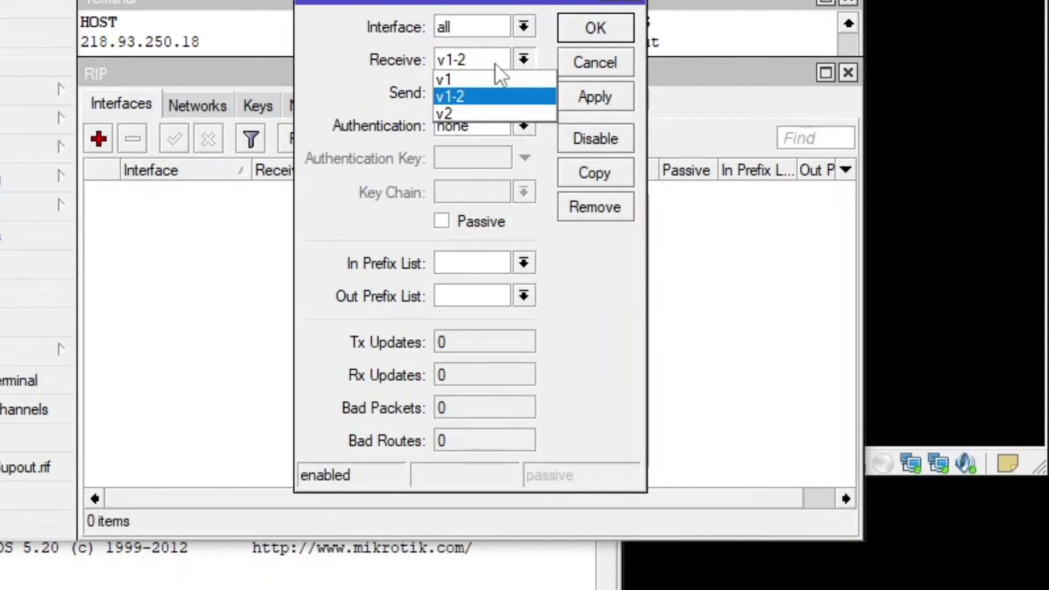
pyautogui.click(494, 64)
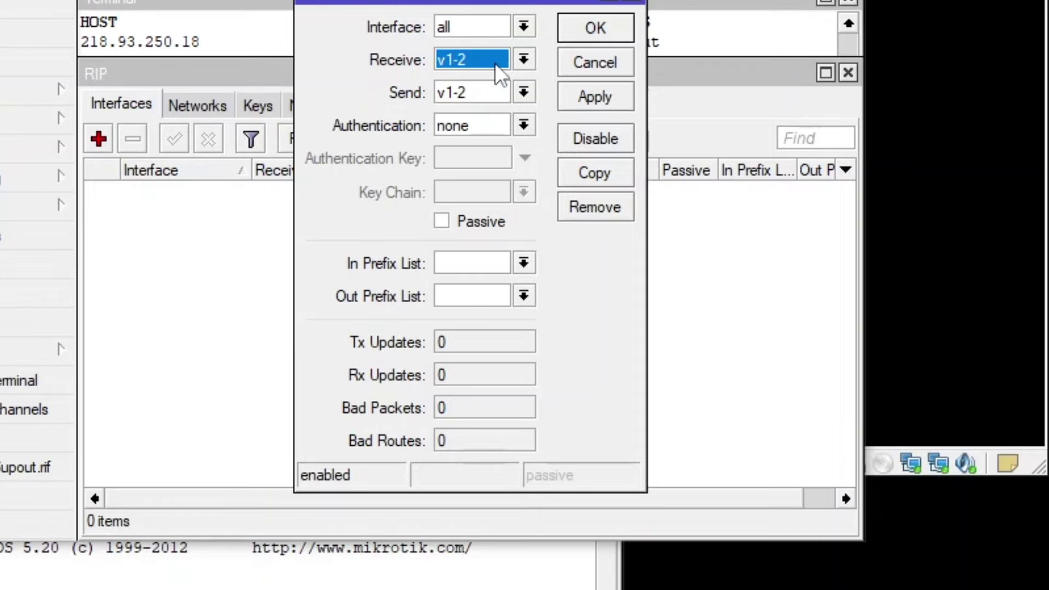
pyautogui.click(508, 130)
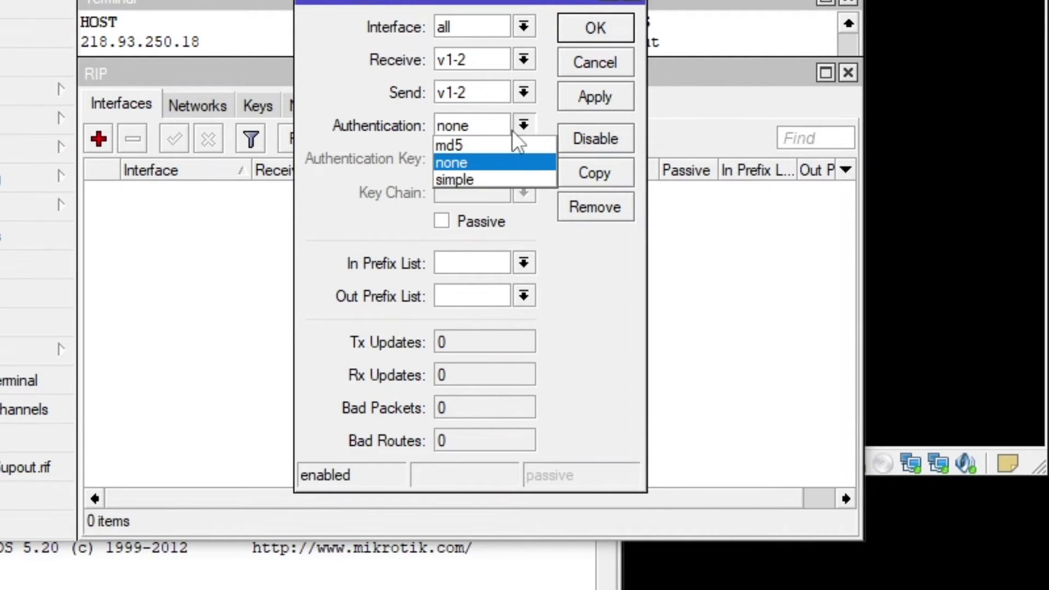
pyautogui.click(488, 144)
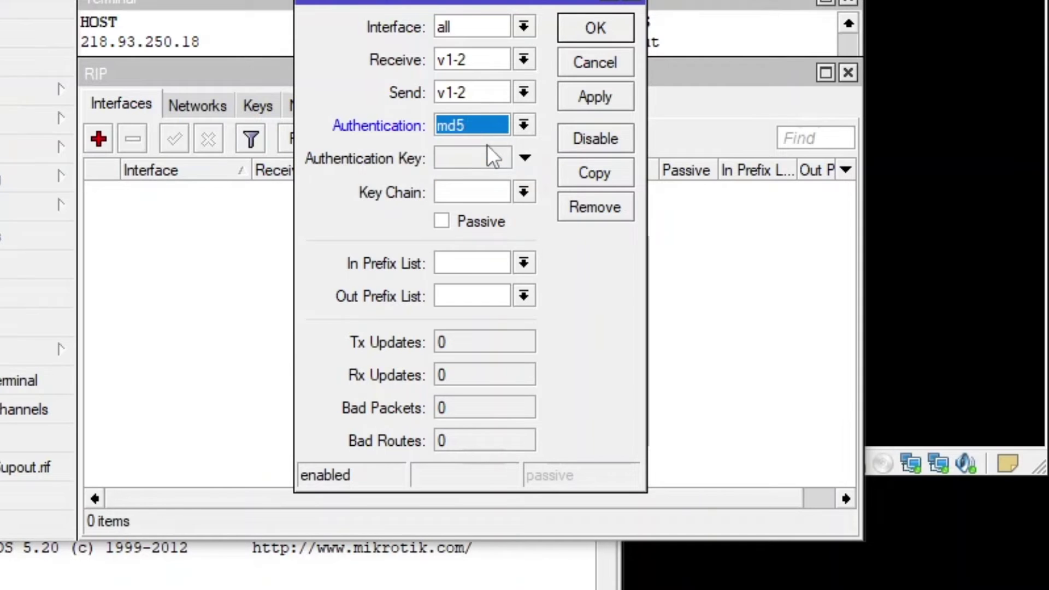
pyautogui.click(517, 121)
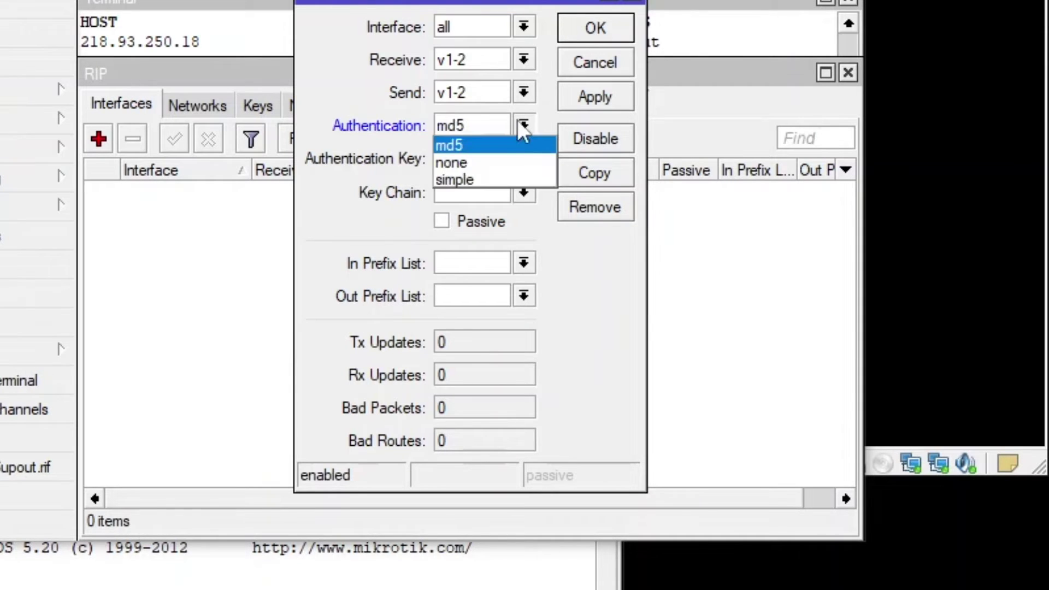
pyautogui.click(482, 162)
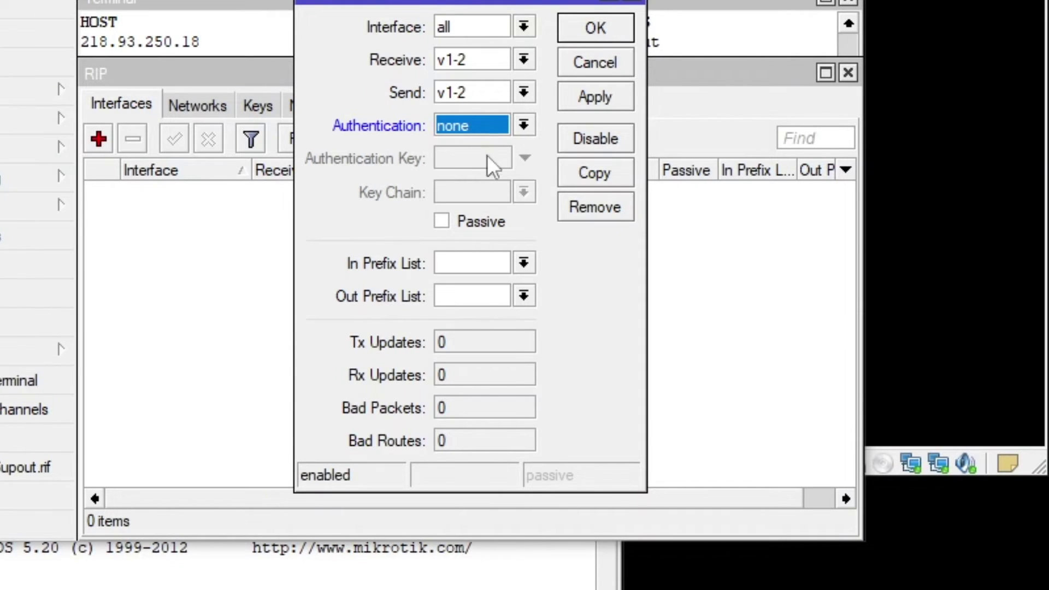
pyautogui.click(576, 104)
# - Confirm the new all-interfaces RIP entry and review its properties
pyautogui.click(579, 27)
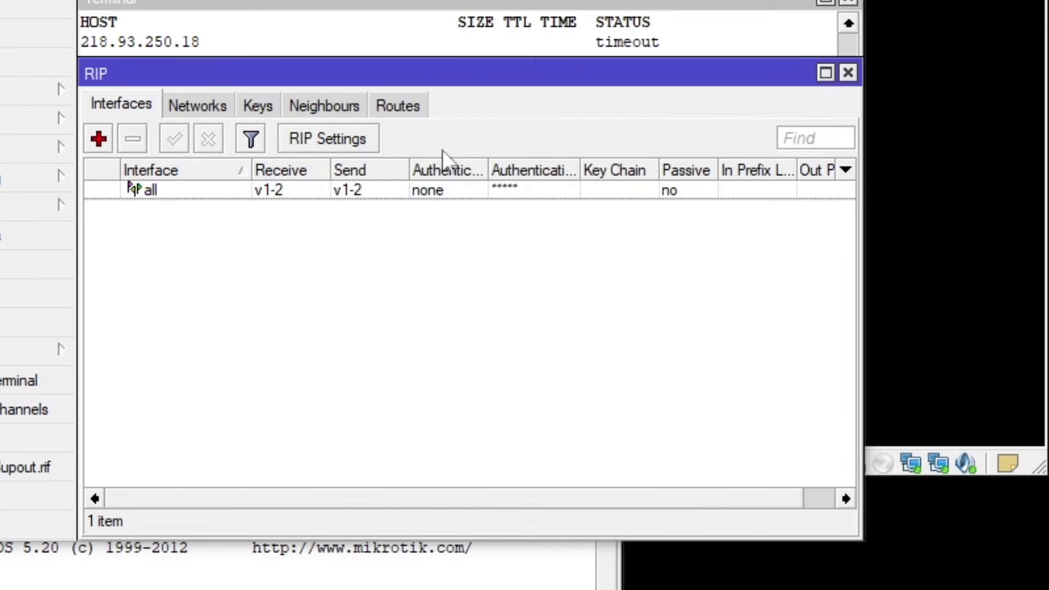
pyautogui.doubleClick(173, 186)
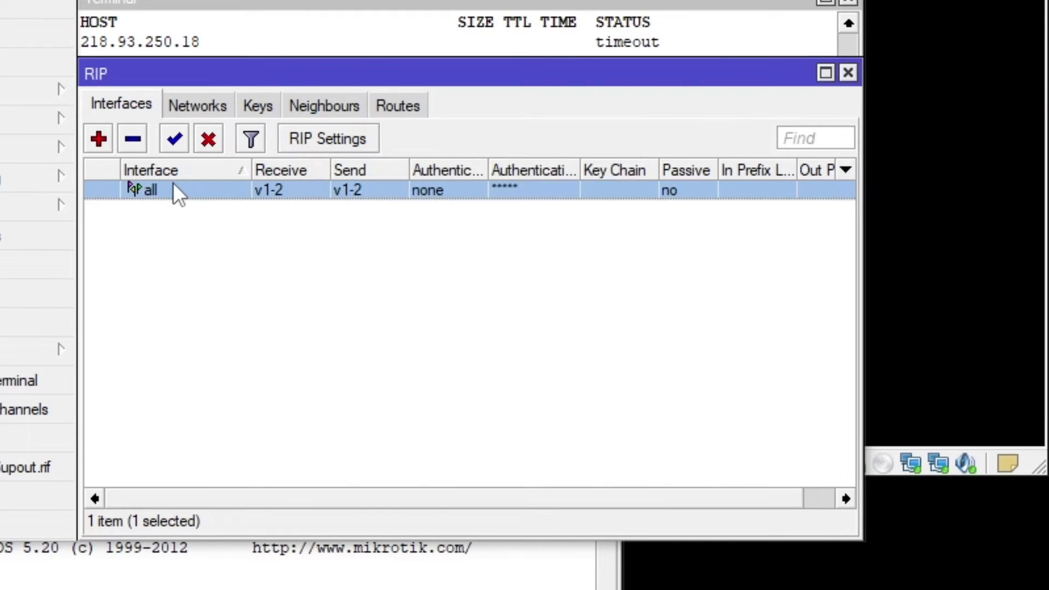
pyautogui.click(596, 30)
# - On the other router, add an all-interfaces RIP interface entry under Routing > RIP
pyautogui.hotkey('alt', 'Tab')
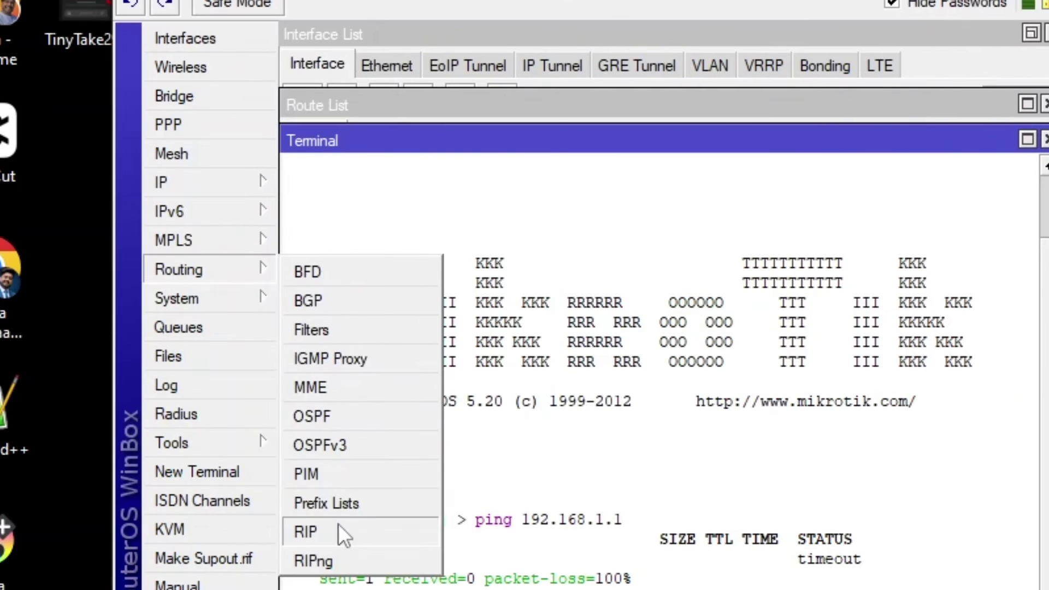
pyautogui.click(336, 533)
pyautogui.click(317, 196)
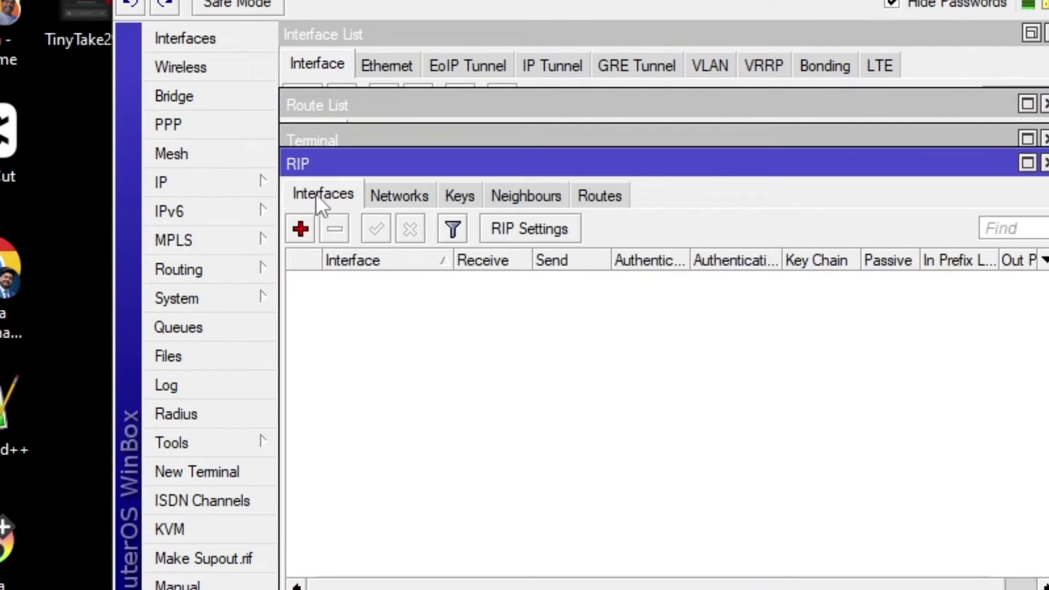
pyautogui.click(295, 235)
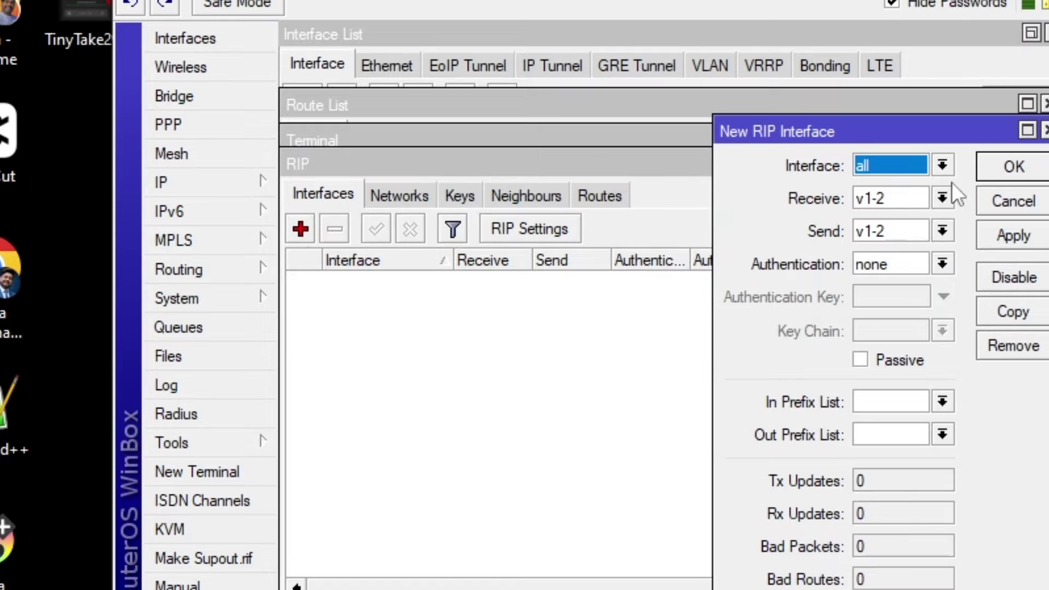
pyautogui.click(1016, 242)
pyautogui.click(1005, 166)
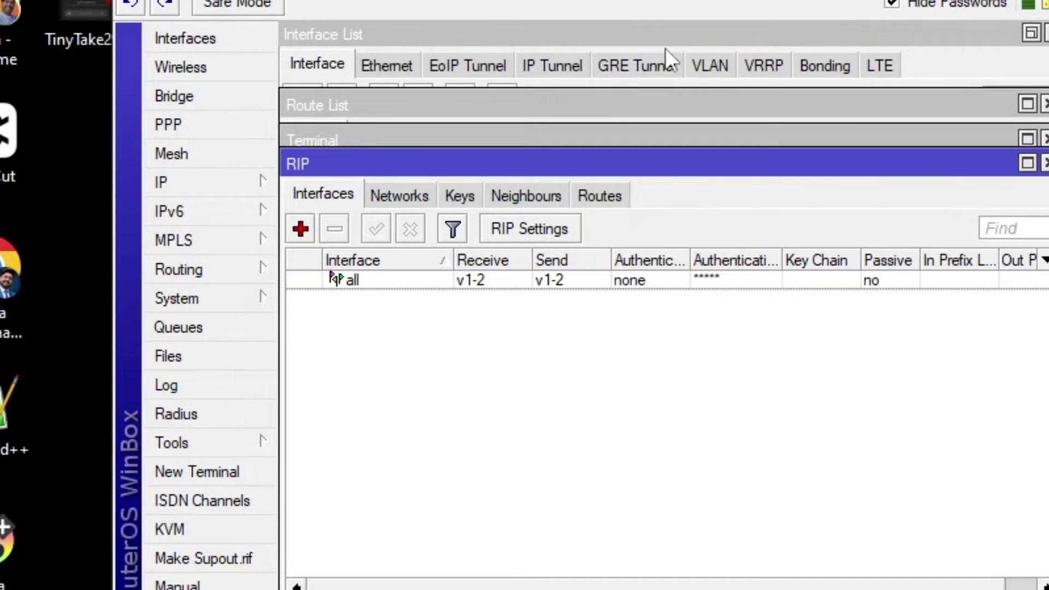
pyautogui.hotkey('alt', 'Tab')
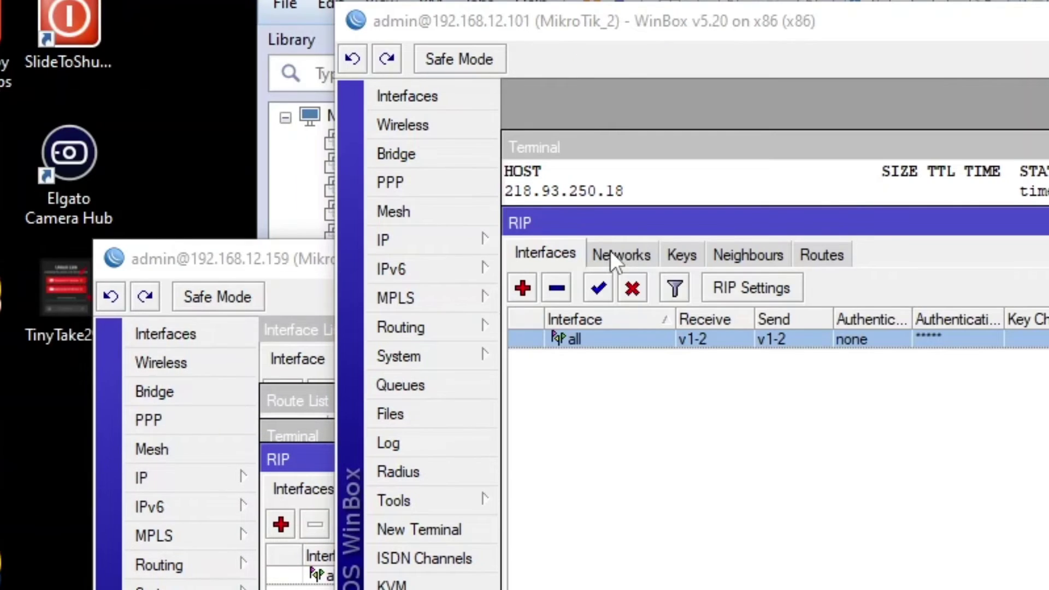
# - Add RIP network 192.168.1.0/24, checking the IP address list for the subnet
pyautogui.click(612, 254)
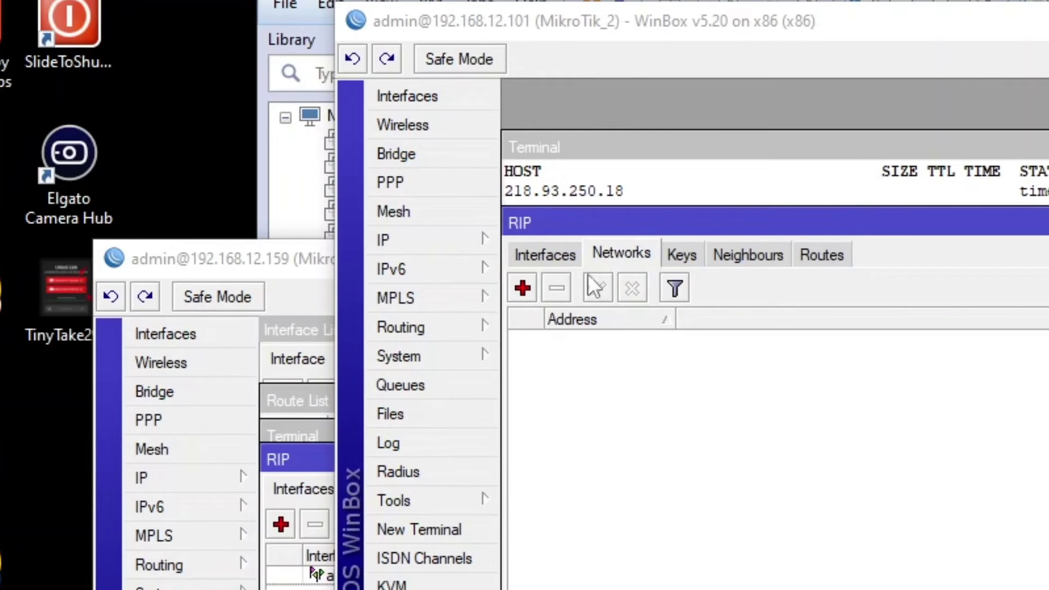
pyautogui.click(523, 287)
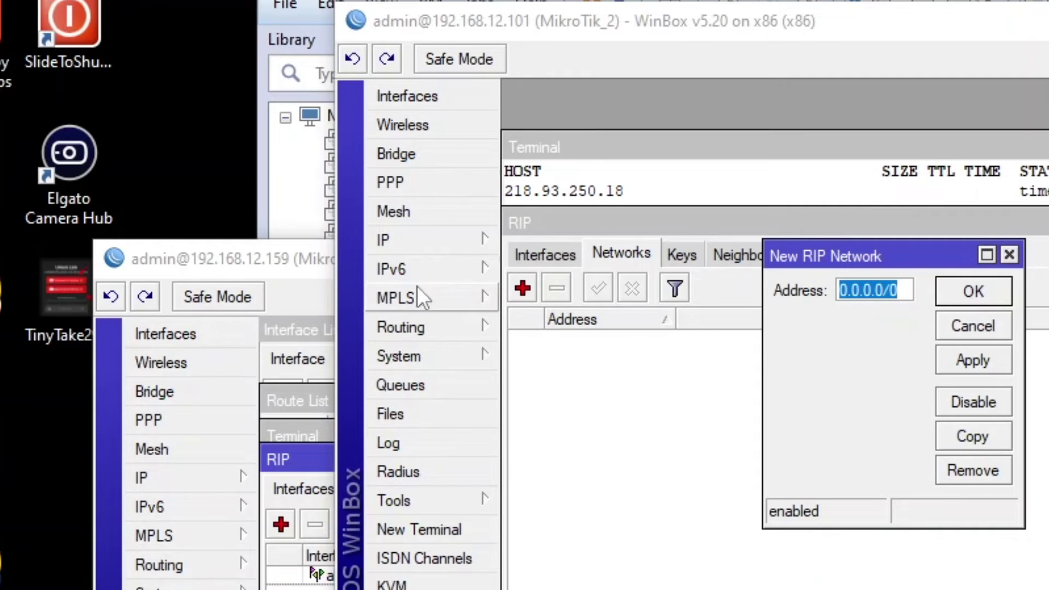
pyautogui.click(447, 250)
pyautogui.click(558, 312)
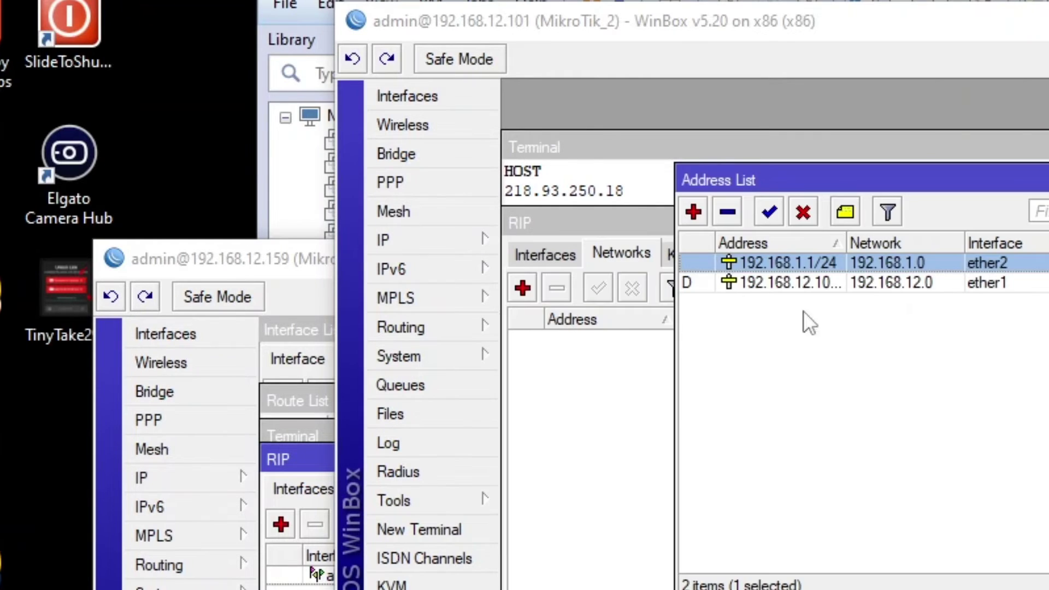
pyautogui.moveTo(827, 174); pyautogui.dragTo(1048, 182)
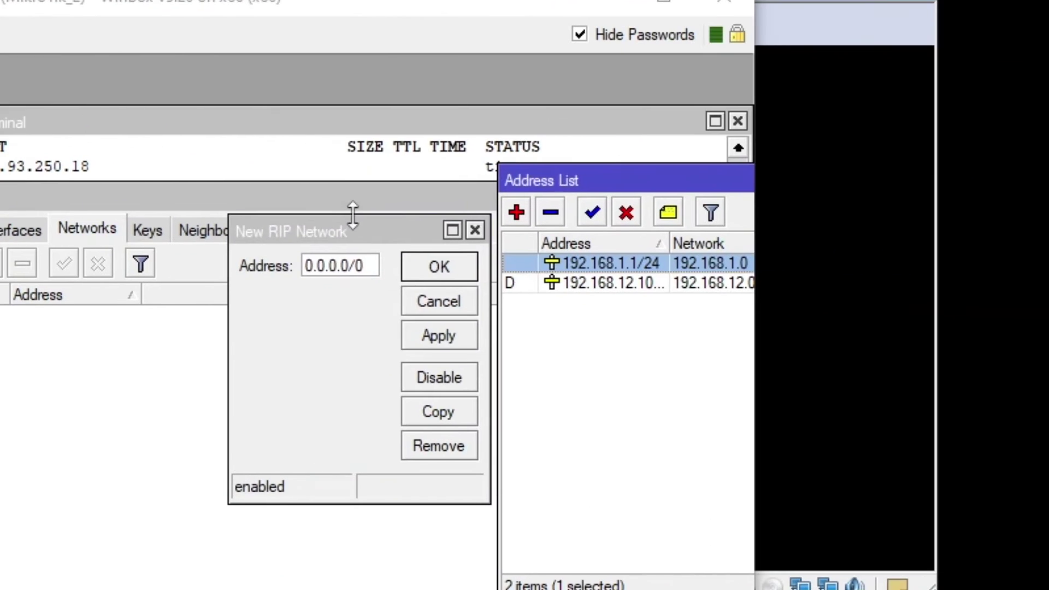
pyautogui.moveTo(367, 232); pyautogui.dragTo(302, 226)
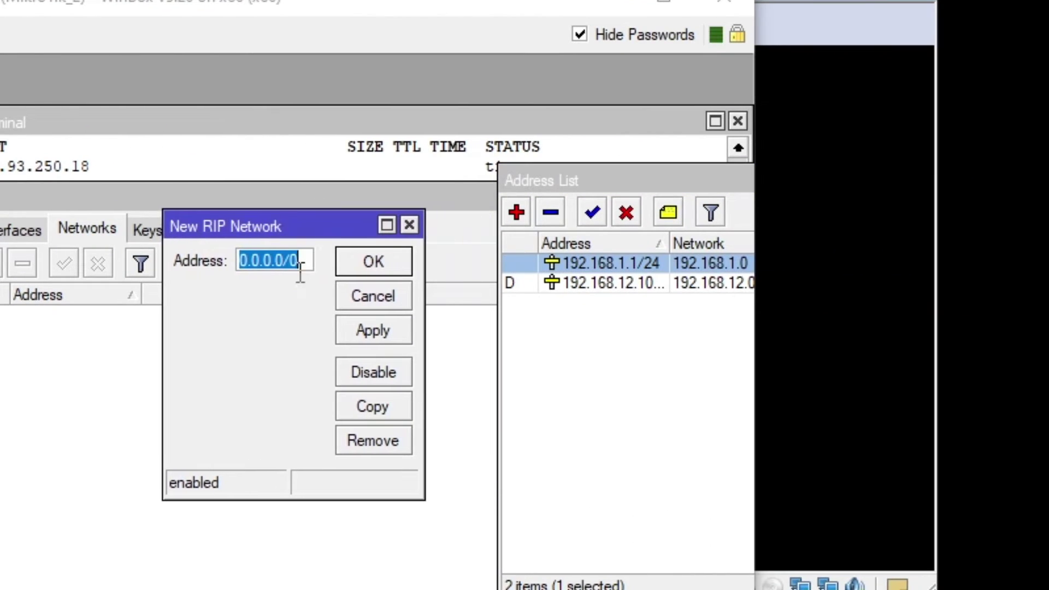
pyautogui.click(300, 267)
pyautogui.moveTo(299, 268); pyautogui.dragTo(218, 266)
pyautogui.write('192.168')
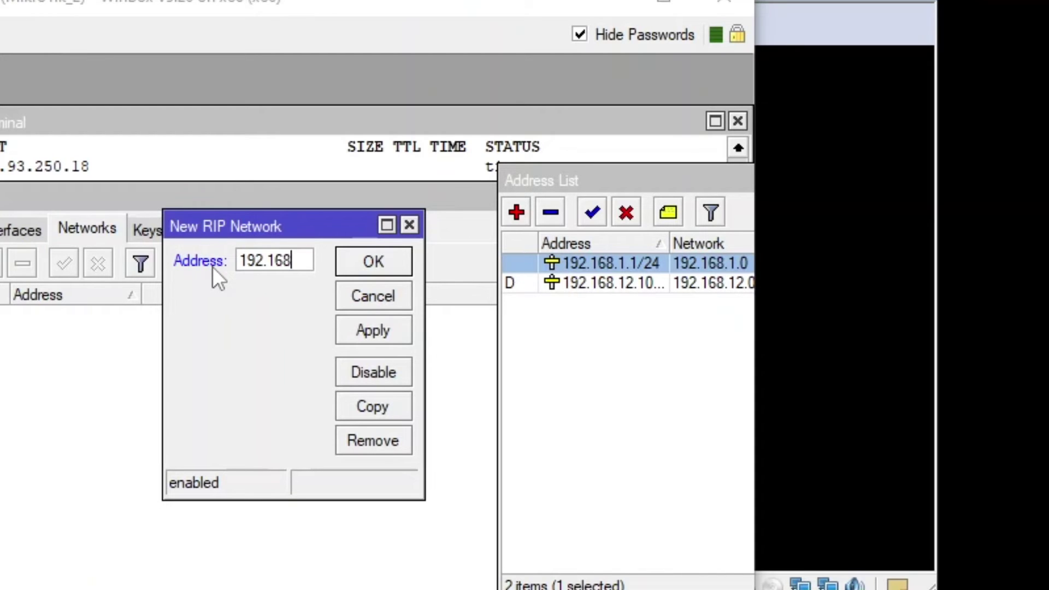
pyautogui.write('.1.0')
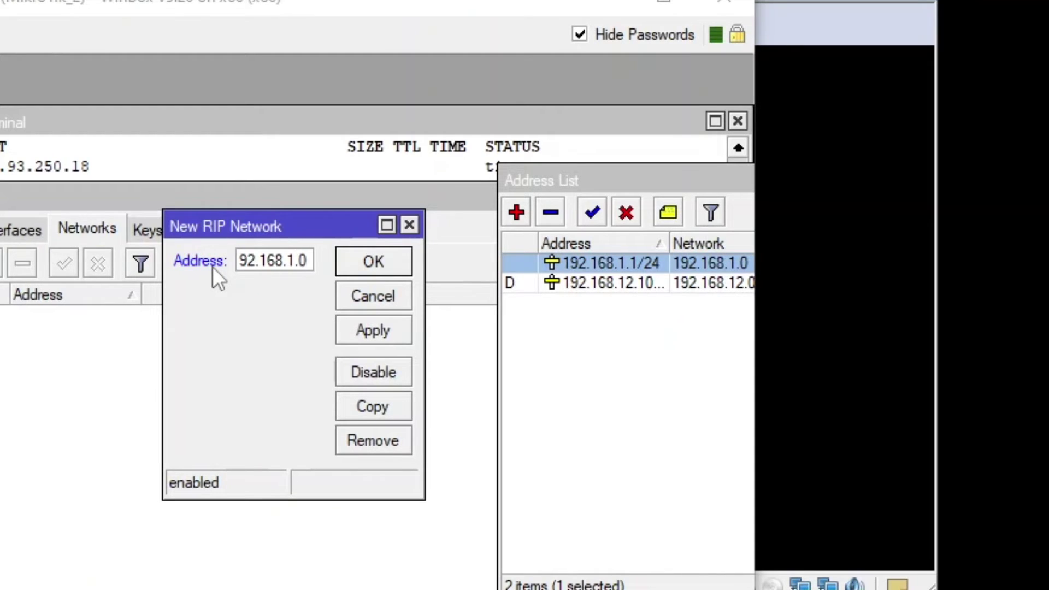
pyautogui.write('/24')
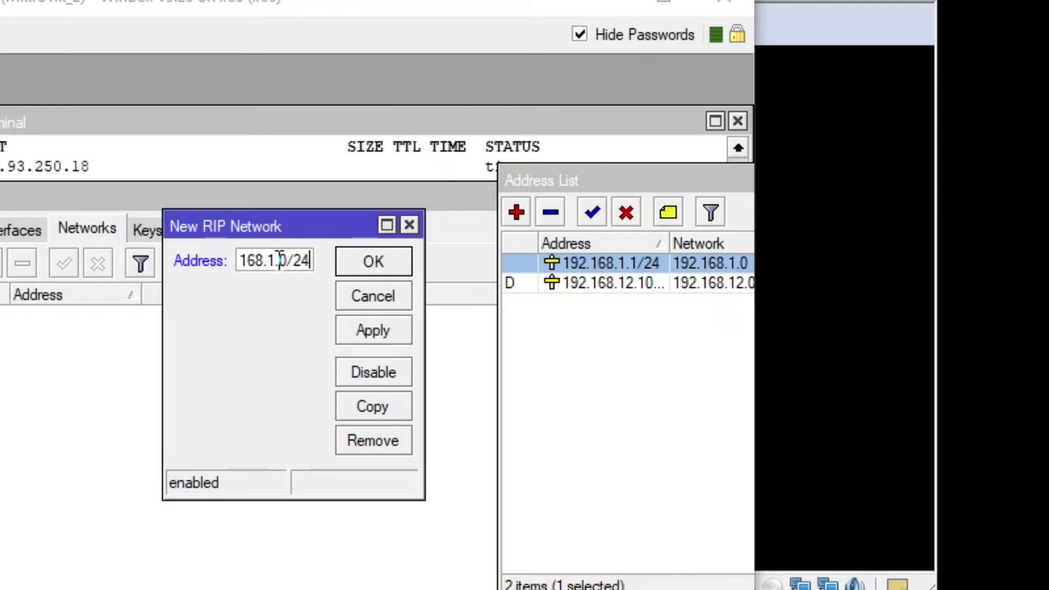
pyautogui.moveTo(279, 256)
pyautogui.click(353, 330)
pyautogui.click(357, 254)
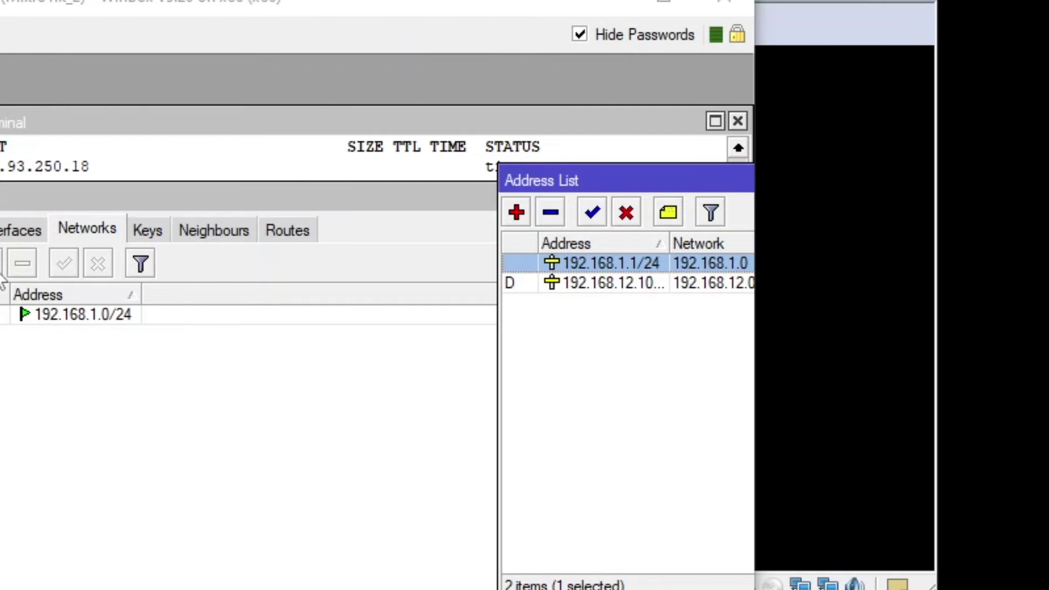
# - Add 192.168.12.0/24 as a second RIP network on MikroTik_2
pyautogui.click(2, 263)
pyautogui.click(581, 174)
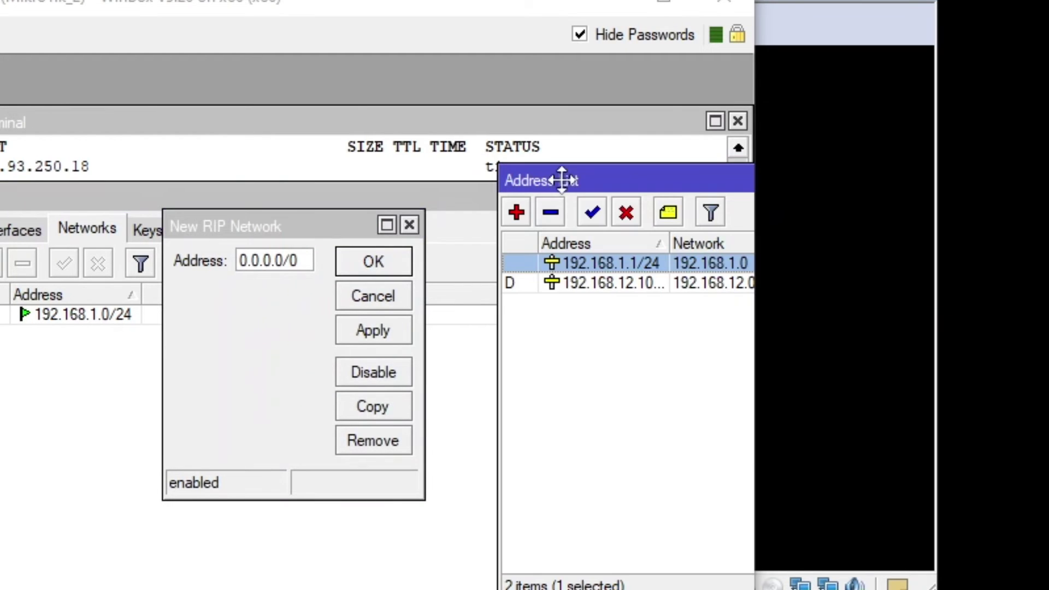
pyautogui.click(223, 265)
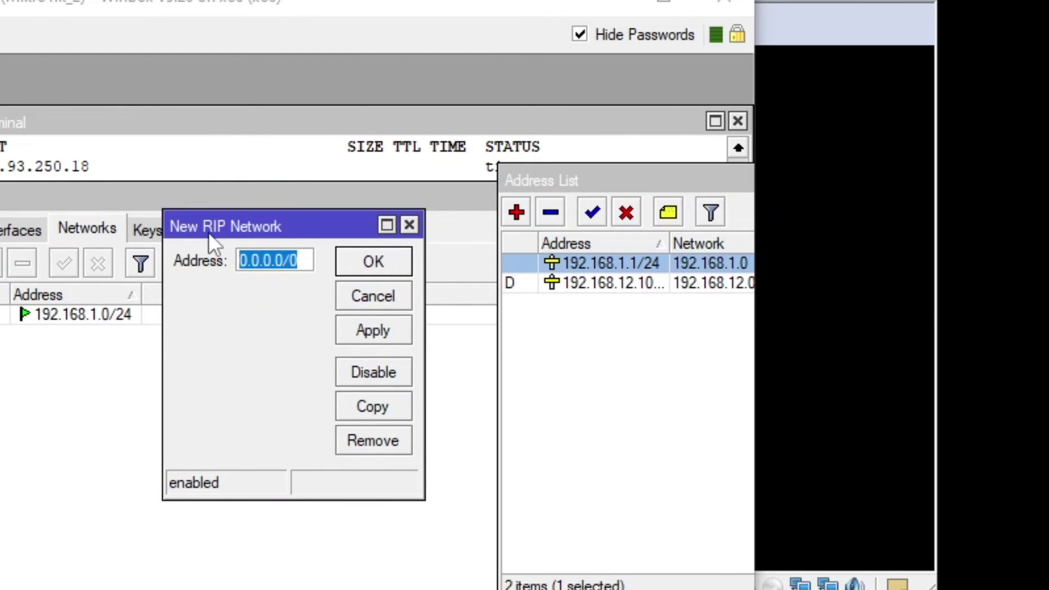
pyautogui.write('192.168')
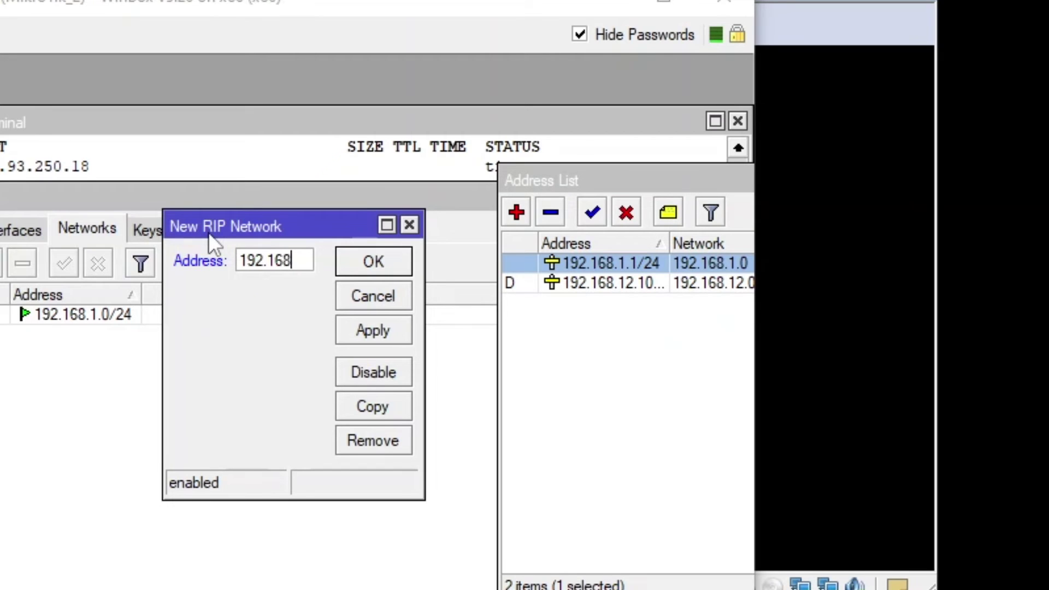
pyautogui.write('.12.')
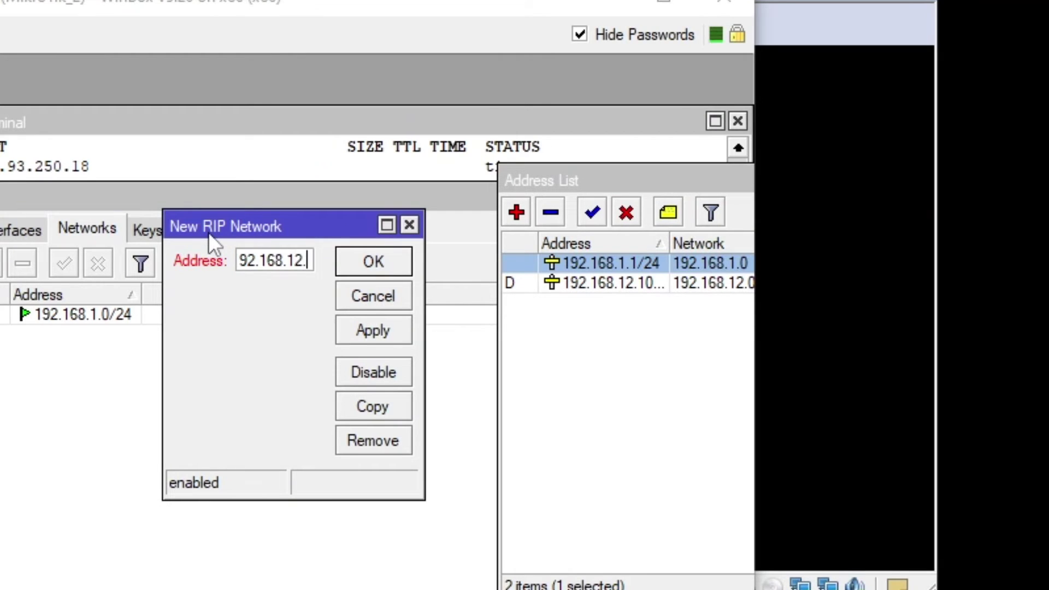
pyautogui.write('0/24')
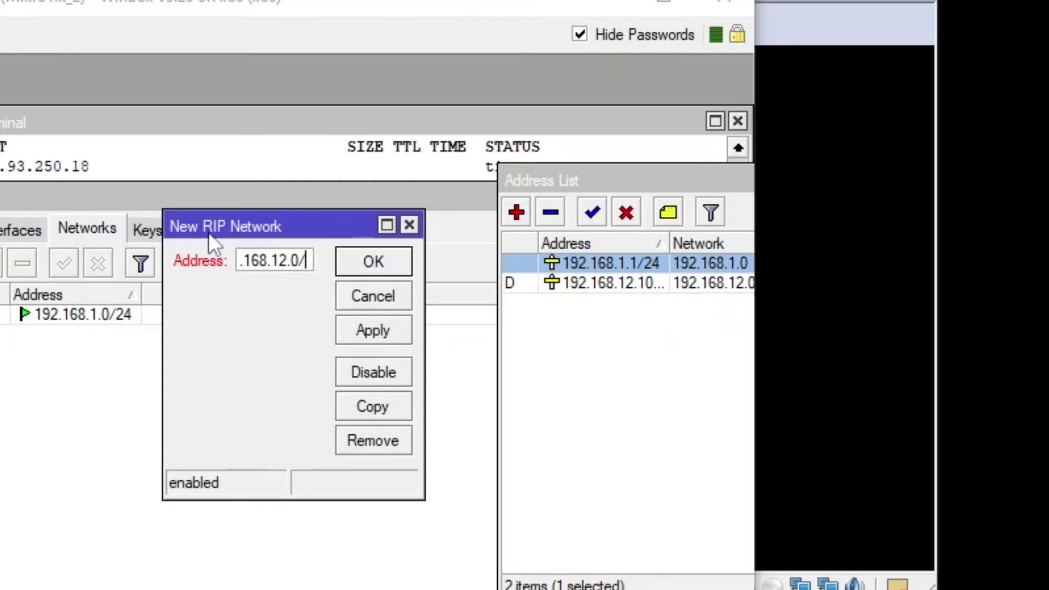
pyautogui.click(363, 330)
pyautogui.click(363, 264)
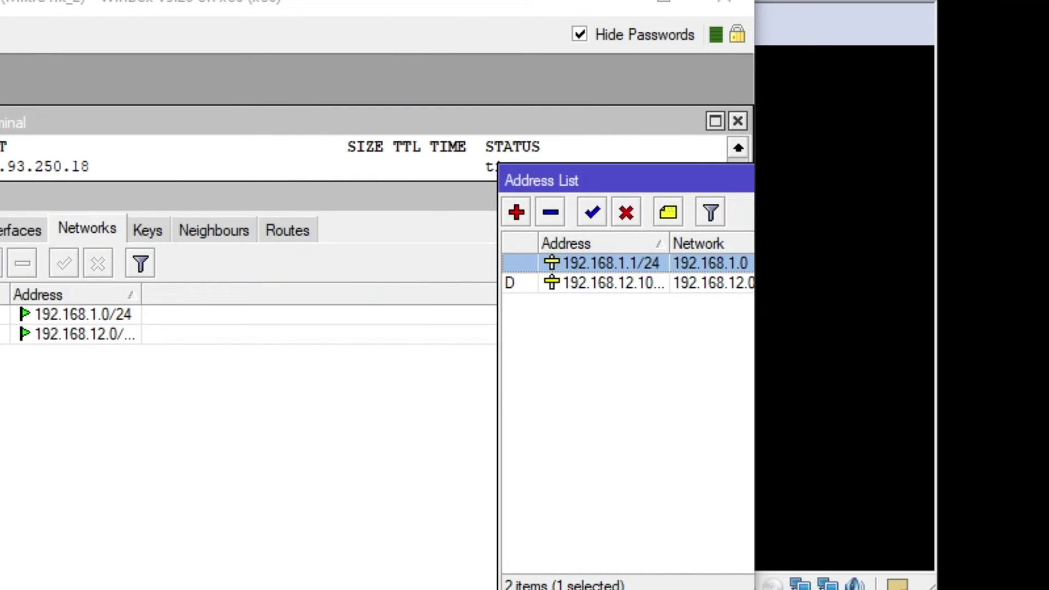
# - Switch to the first router and add 172.16.0.0/16 as a RIP network
pyautogui.hotkey('alt', 'Tab')
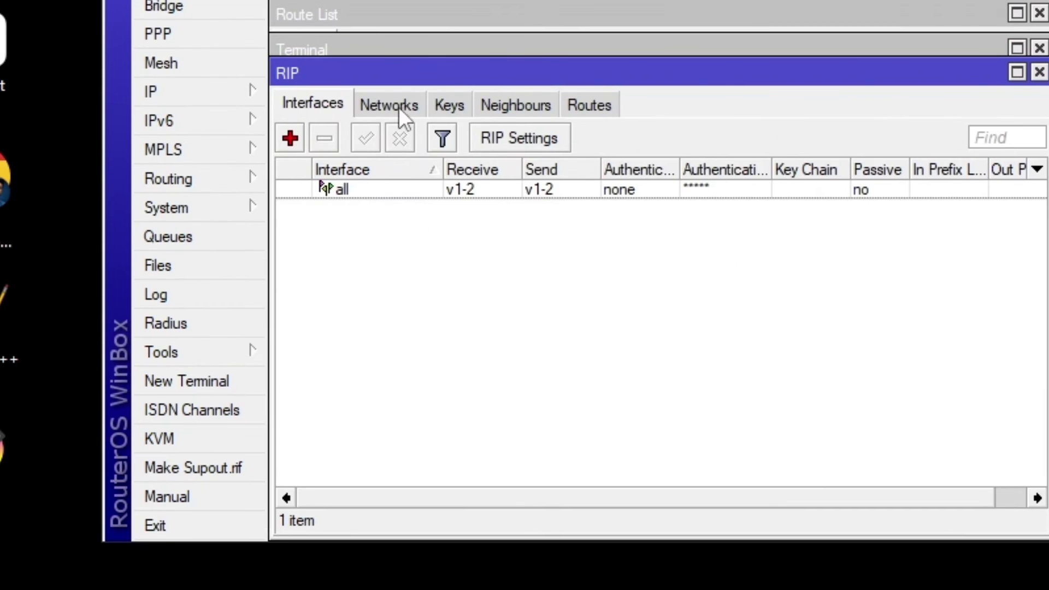
pyautogui.click(389, 105)
pyautogui.click(290, 138)
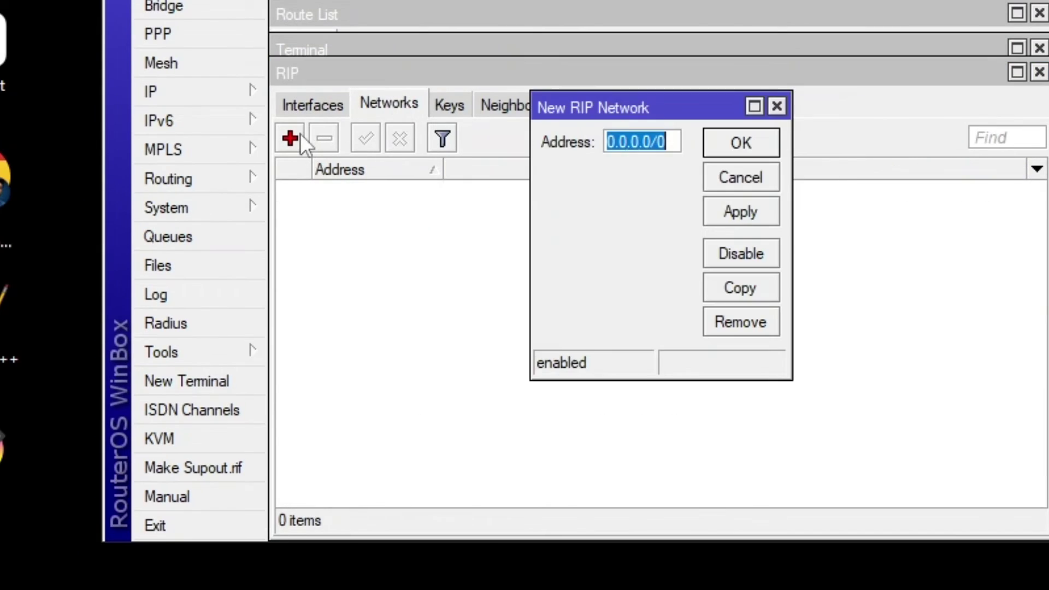
pyautogui.click(217, 96)
pyautogui.click(280, 153)
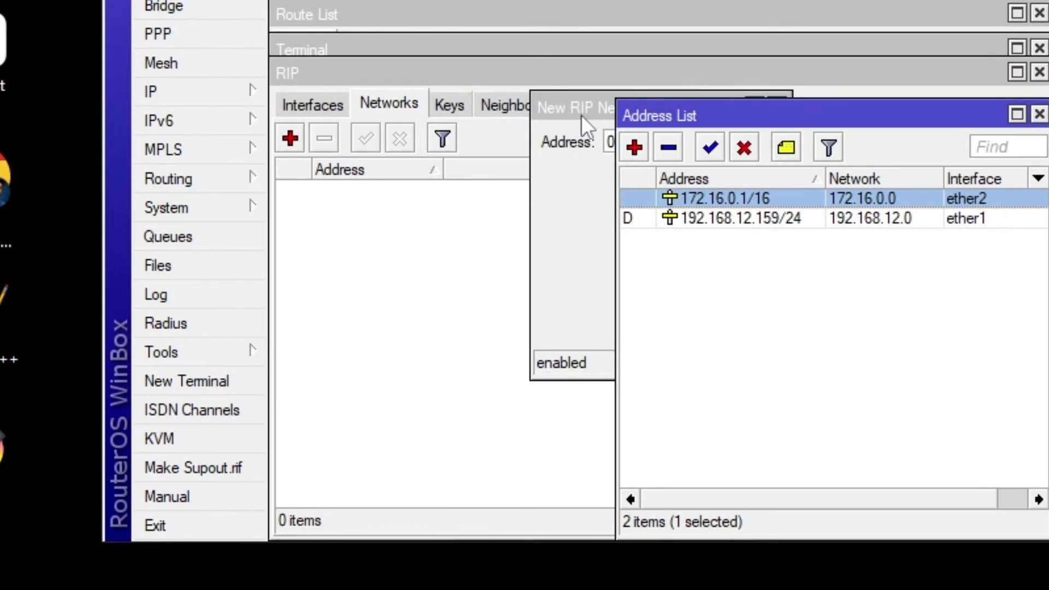
pyautogui.moveTo(581, 115); pyautogui.dragTo(353, 100)
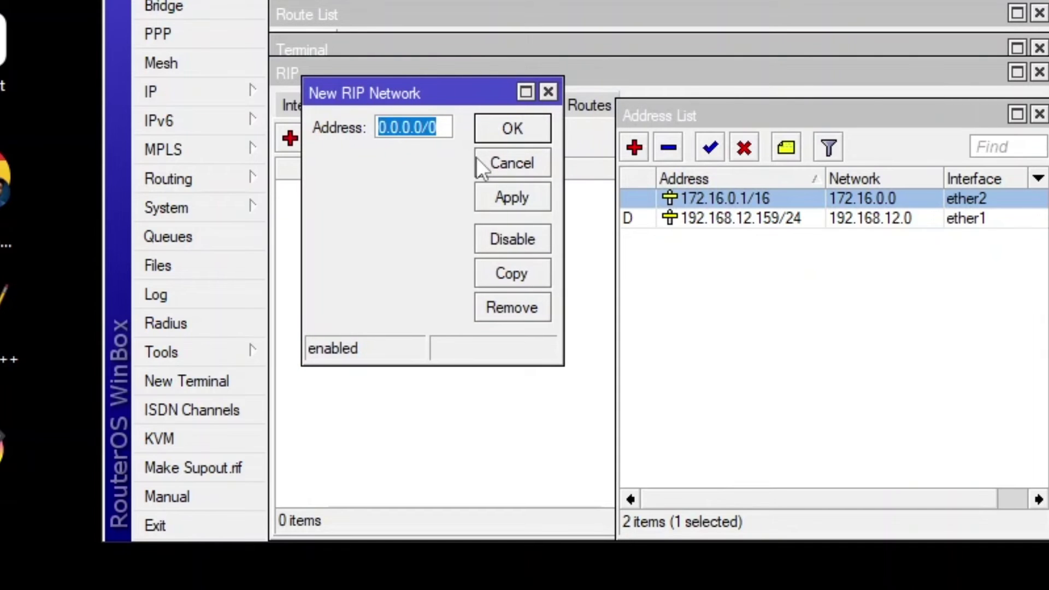
pyautogui.write('172.16.0.0')
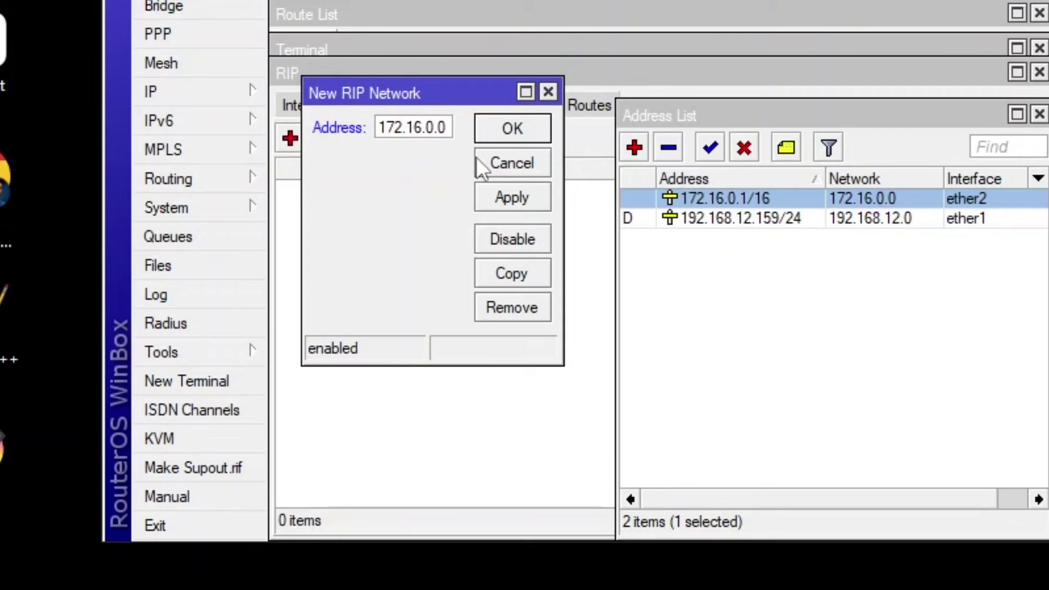
pyautogui.write('/16')
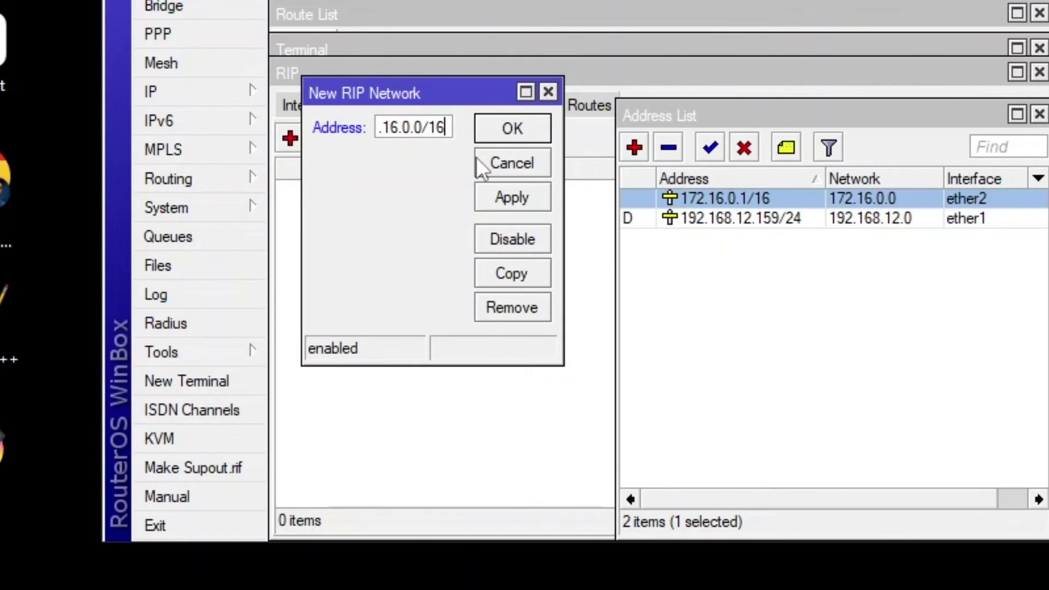
pyautogui.click(506, 198)
pyautogui.click(509, 127)
# - Add 192.168.12.0/24 as the first router's second RIP network
pyautogui.click(293, 138)
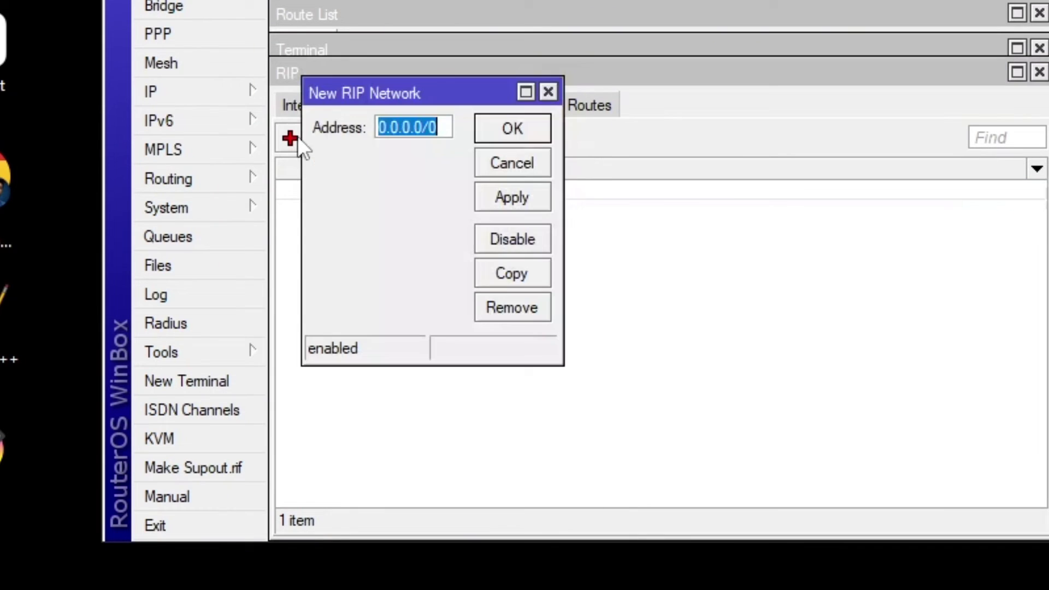
pyautogui.click(219, 92)
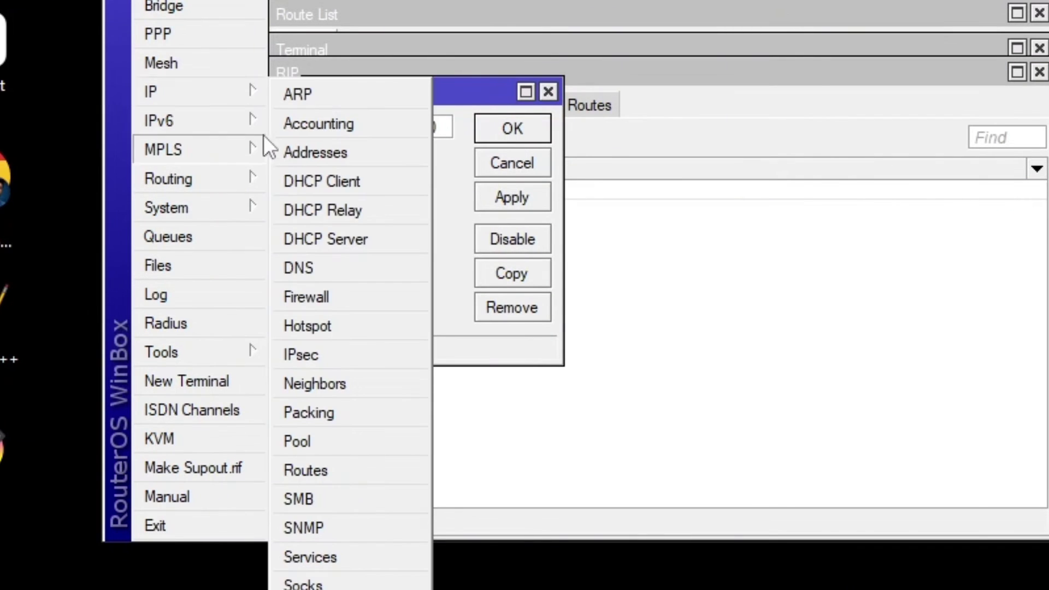
pyautogui.click(296, 150)
pyautogui.moveTo(429, 131); pyautogui.dragTo(378, 92)
pyautogui.write('192.16')
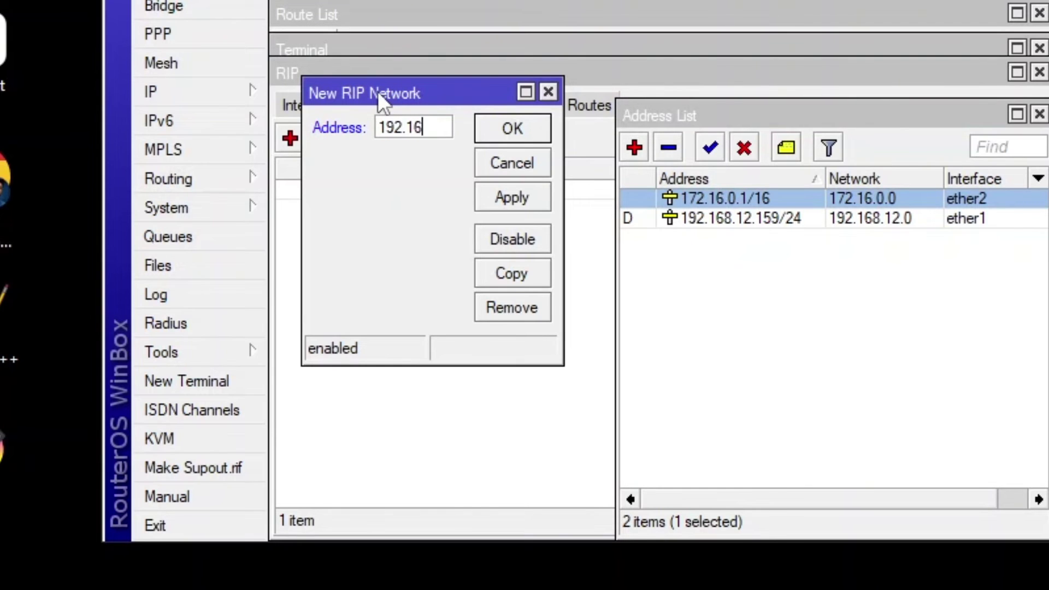
pyautogui.write('8.12')
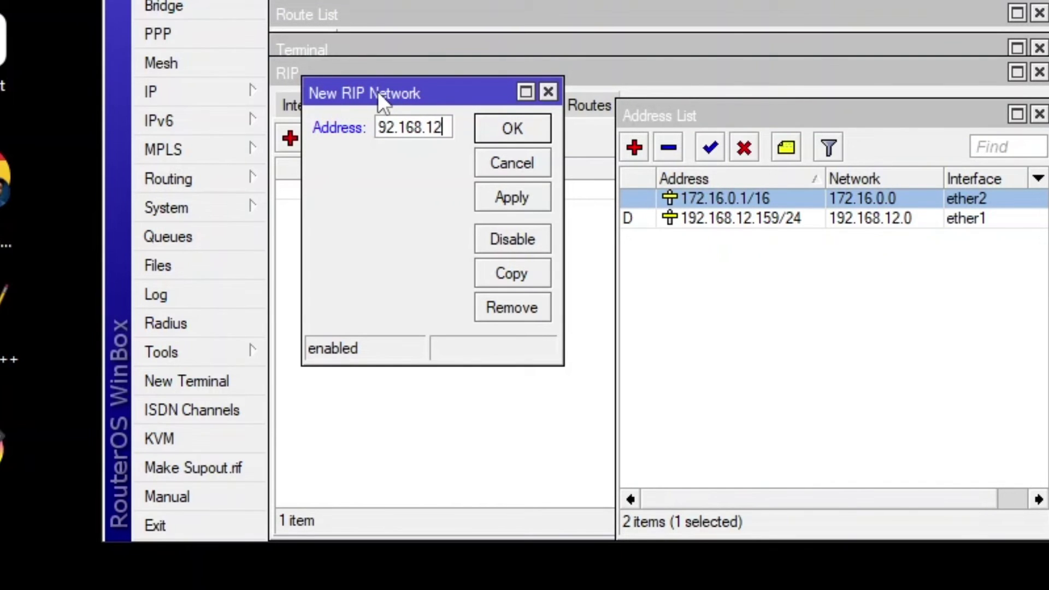
pyautogui.write('.0/24')
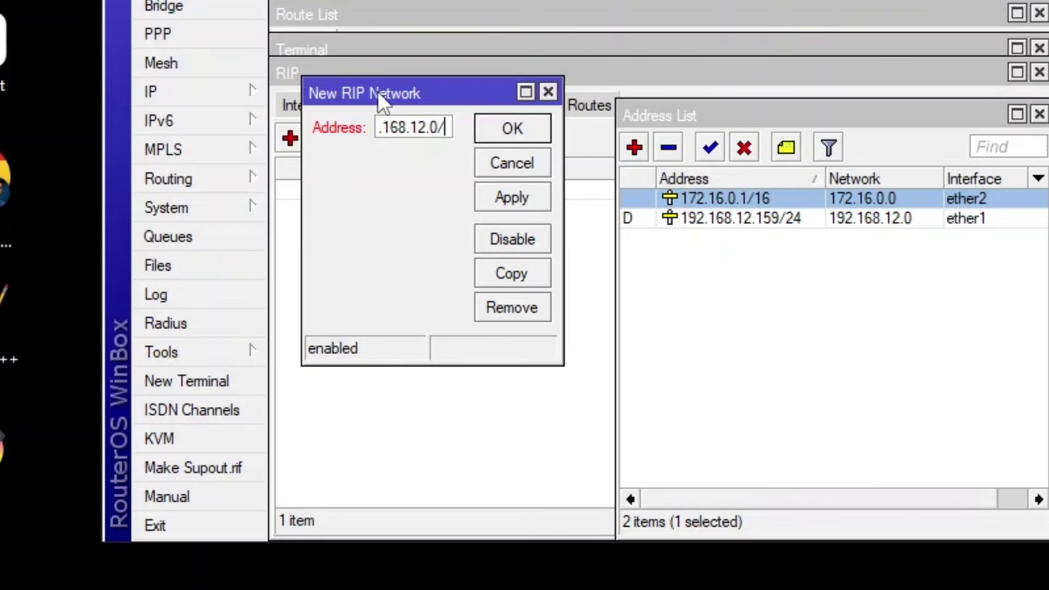
pyautogui.click(490, 195)
pyautogui.click(503, 121)
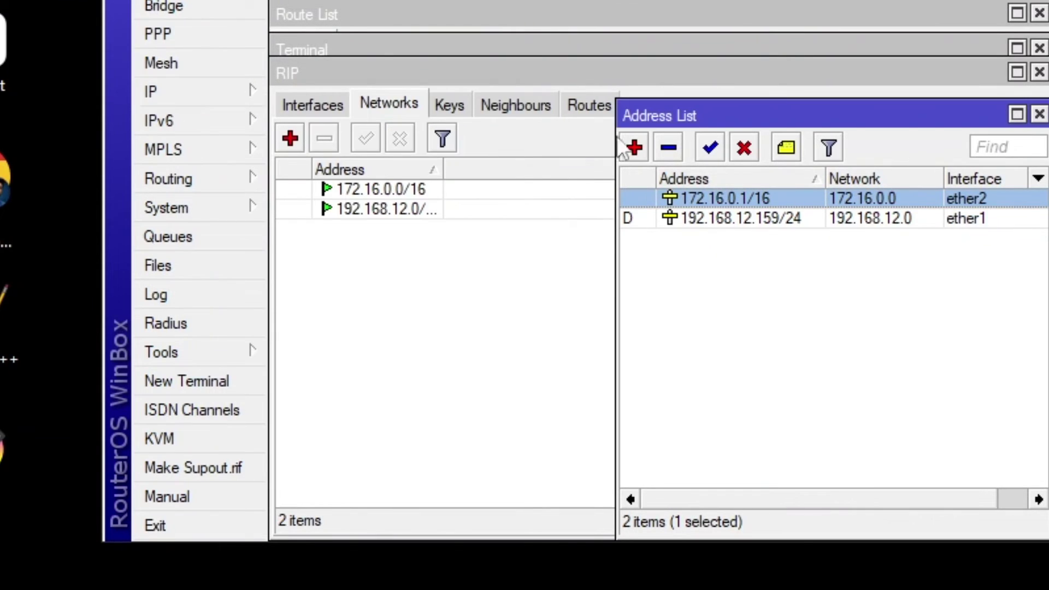
# - Inspect the first router's routes beside its addresses, finding RIP route 192.168.1.0/24 via 192.168.12.101
pyautogui.click(1039, 114)
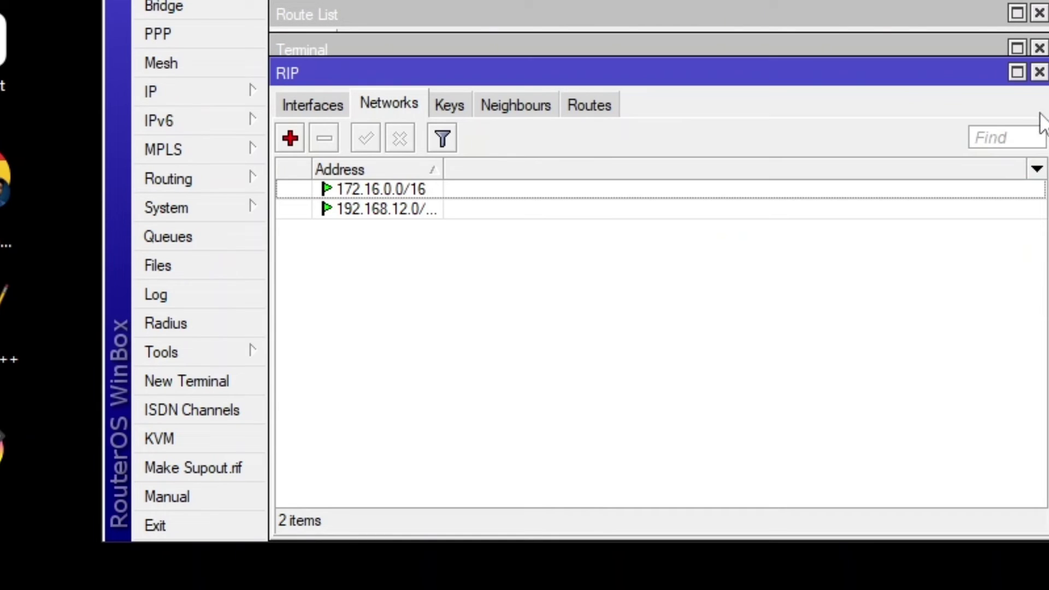
pyautogui.click(242, 90)
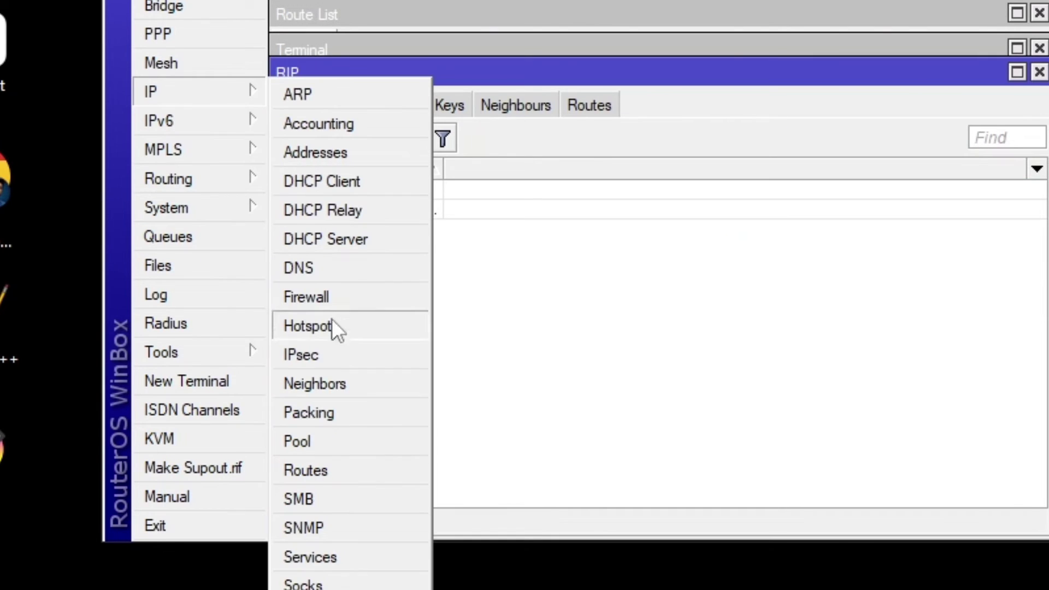
pyautogui.click(323, 468)
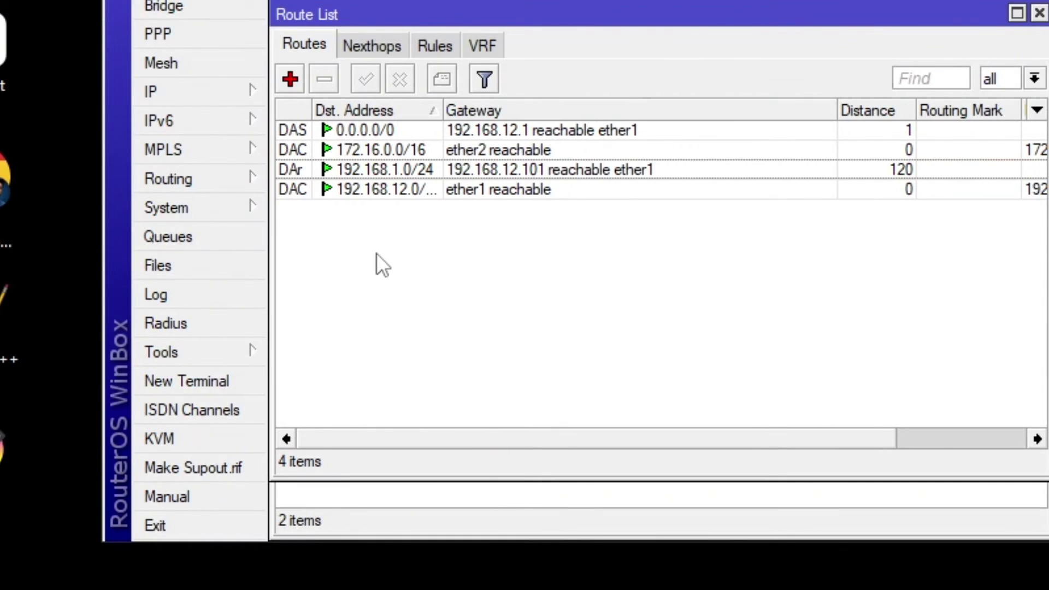
pyautogui.click(232, 91)
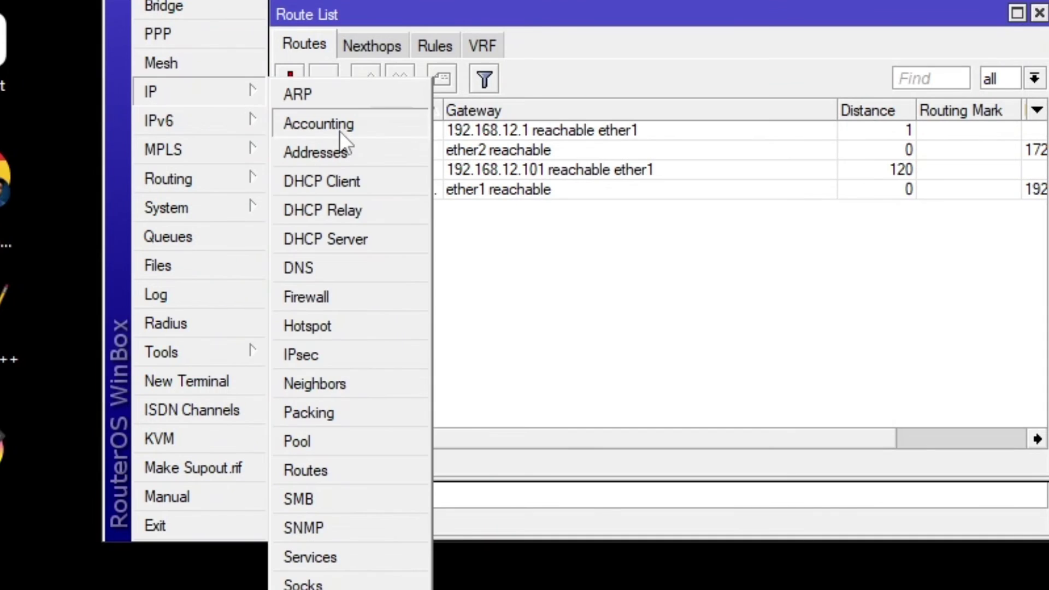
pyautogui.click(343, 153)
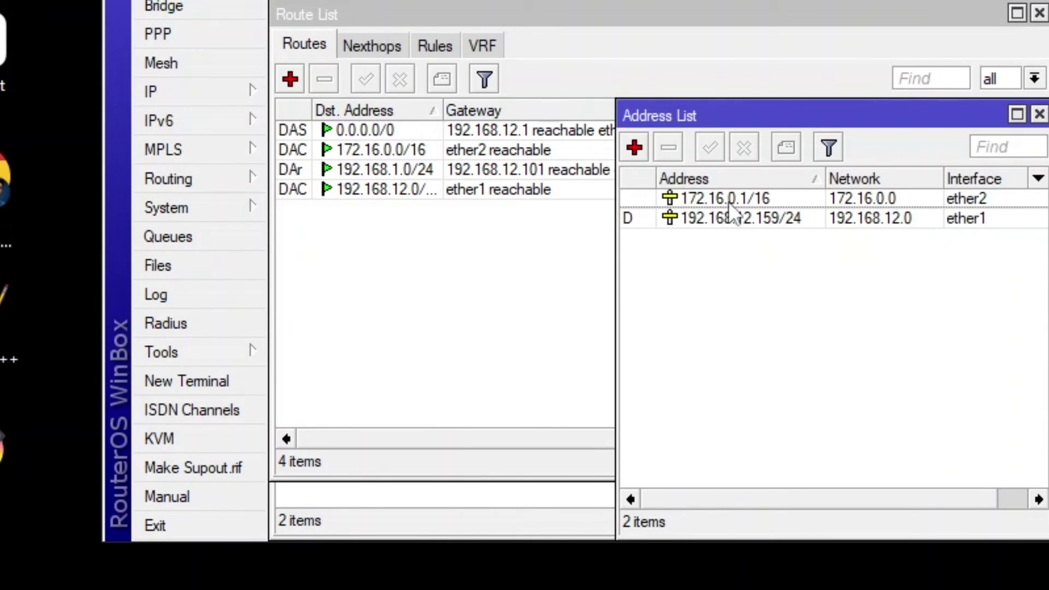
pyautogui.moveTo(690, 204)
pyautogui.click(440, 267)
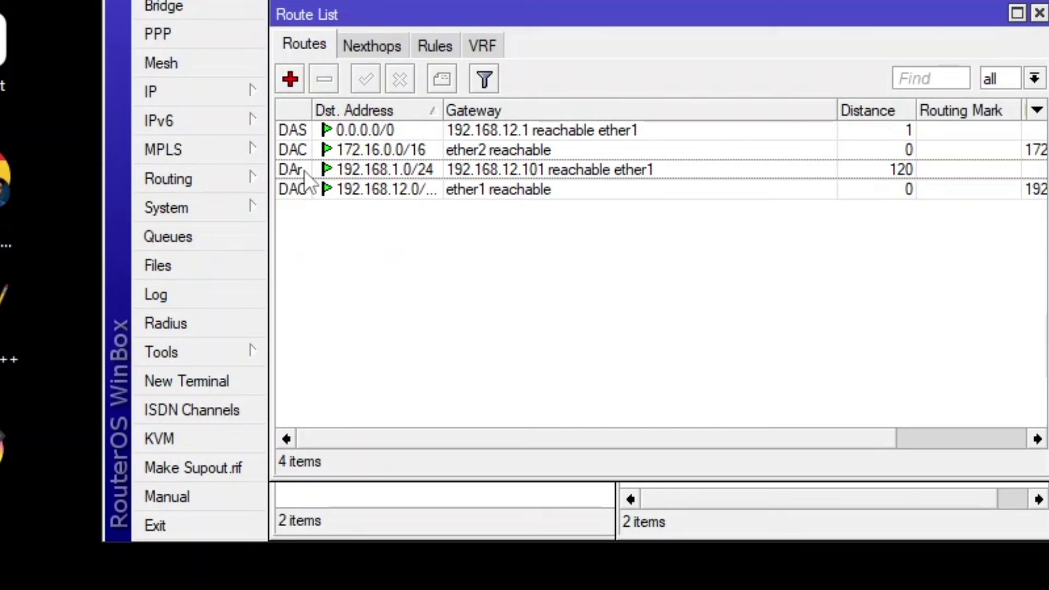
pyautogui.moveTo(305, 173)
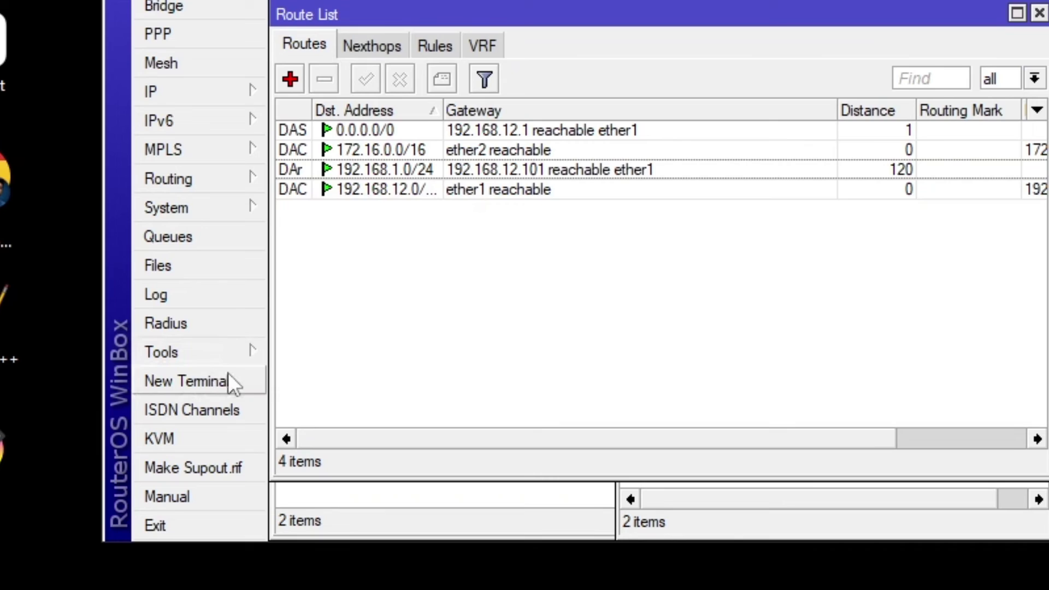
# - Ping 192.168.1.1 from a terminal on the first router
pyautogui.click(237, 385)
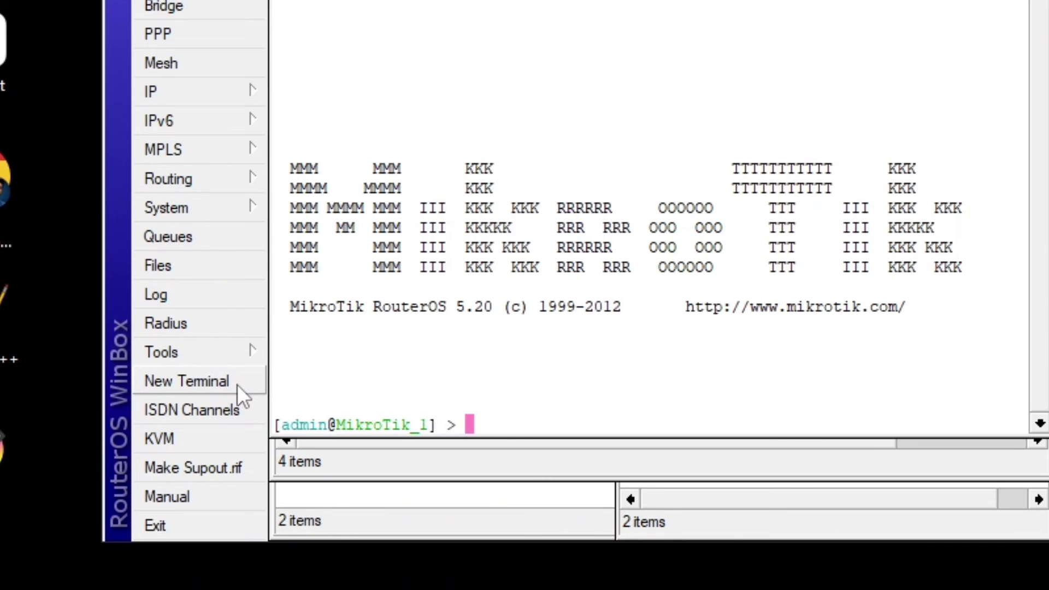
pyautogui.write('ping ')
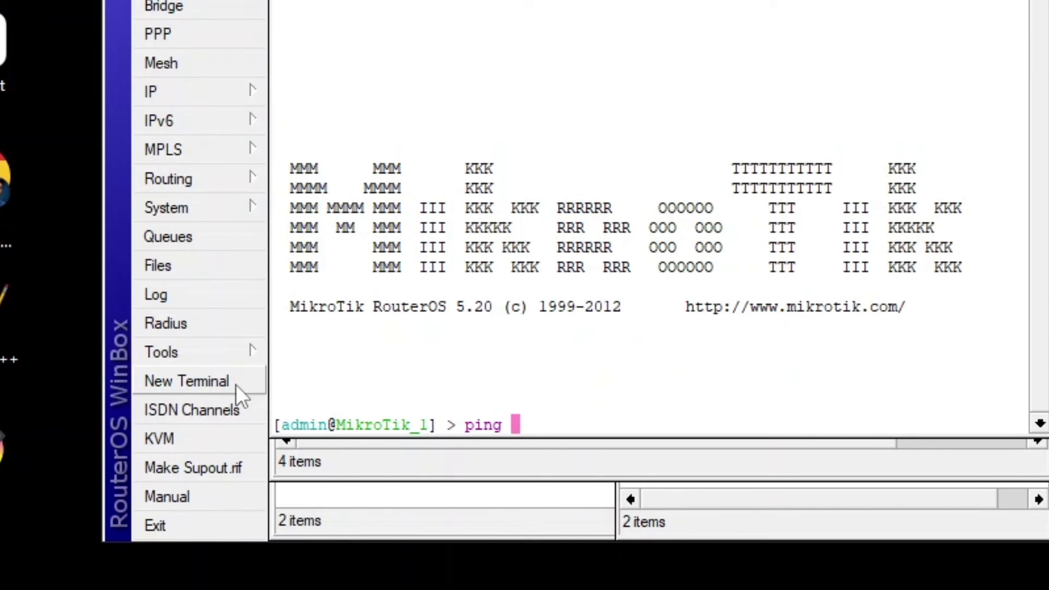
pyautogui.write('1')
pyautogui.write('92.16')
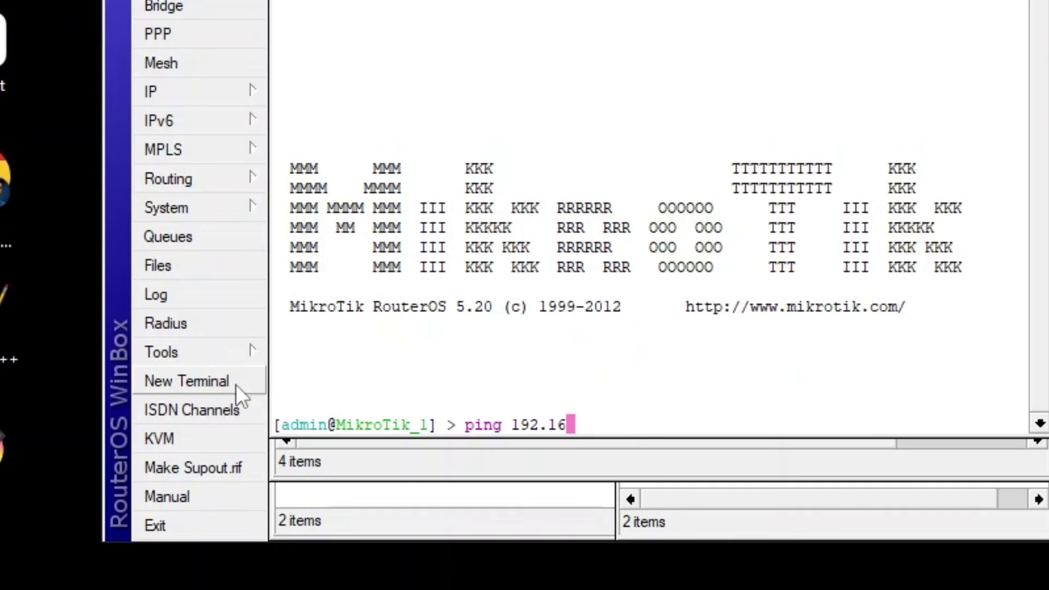
pyautogui.write('8.1.1')
pyautogui.press('Return')
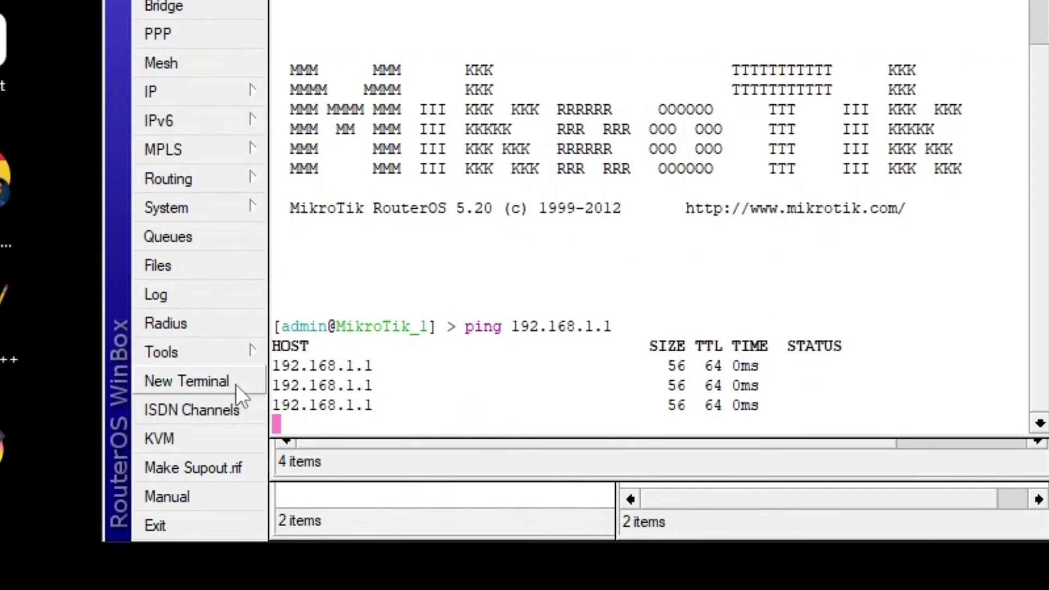
# - On the second router, ping 172.16.1.1 and stop it when it times out
pyautogui.hotkey('alt', 'Tab')
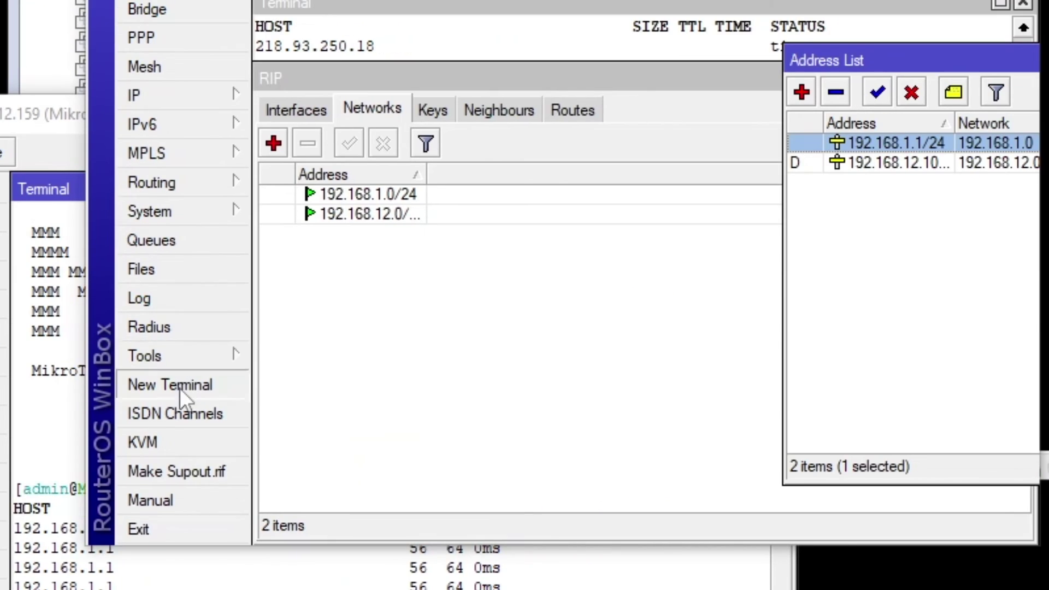
pyautogui.click(438, 144)
pyautogui.write('ping')
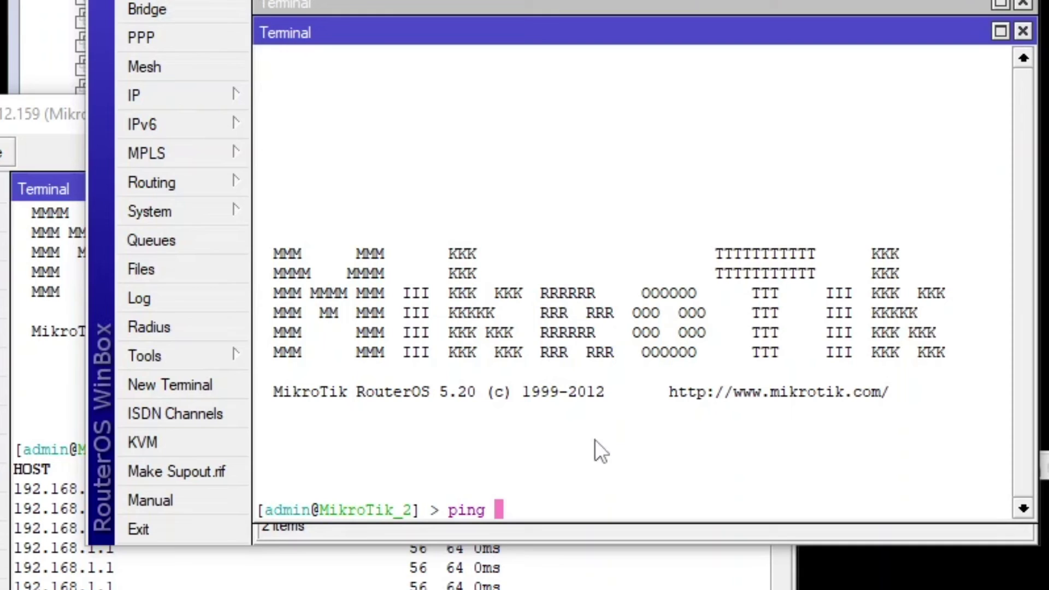
pyautogui.write('172.16')
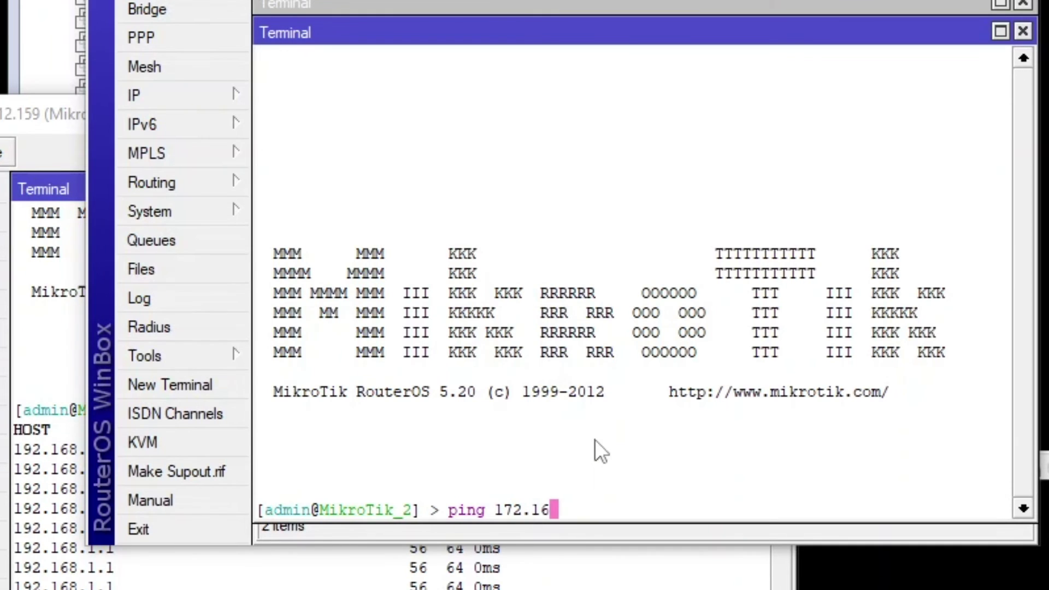
pyautogui.write('.1.1')
pyautogui.press('Return')
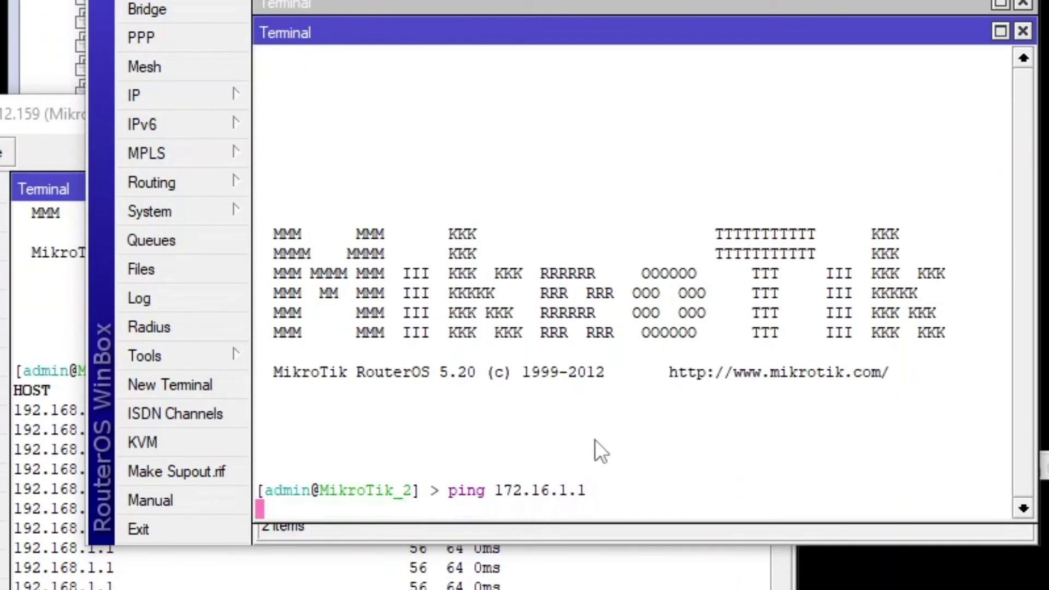
pyautogui.hotkey('ctrl', 'c')
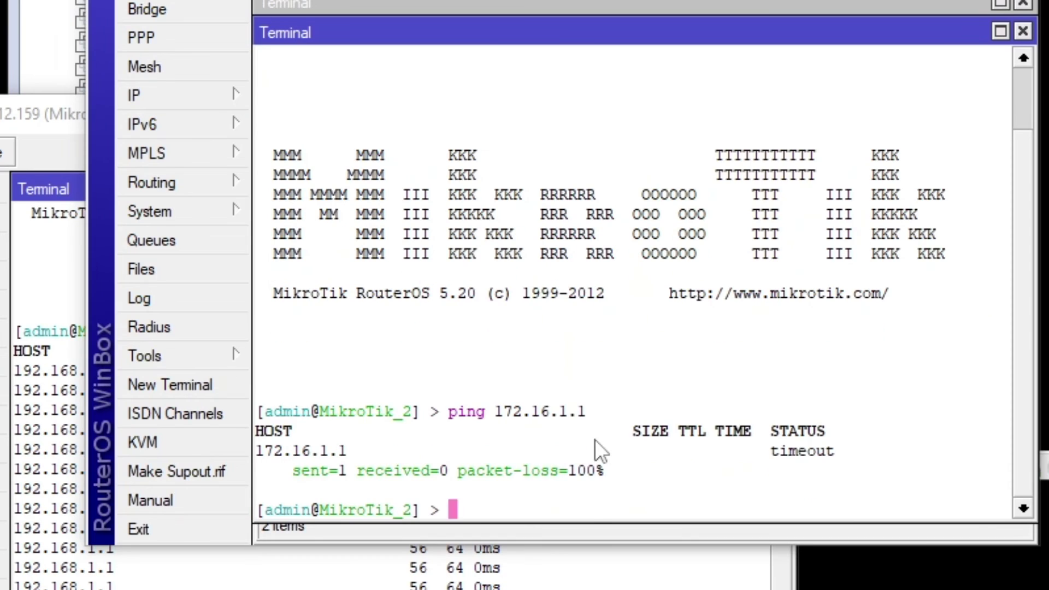
# - Ping 172.16.0.1 and 192.168.1.1 from the second router, both replying successfully
pyautogui.press('Up')
pyautogui.press('BackSpace')
pyautogui.press('BackSpace')
pyautogui.press('BackSpace')
pyautogui.write('0.1')
pyautogui.press('Return')
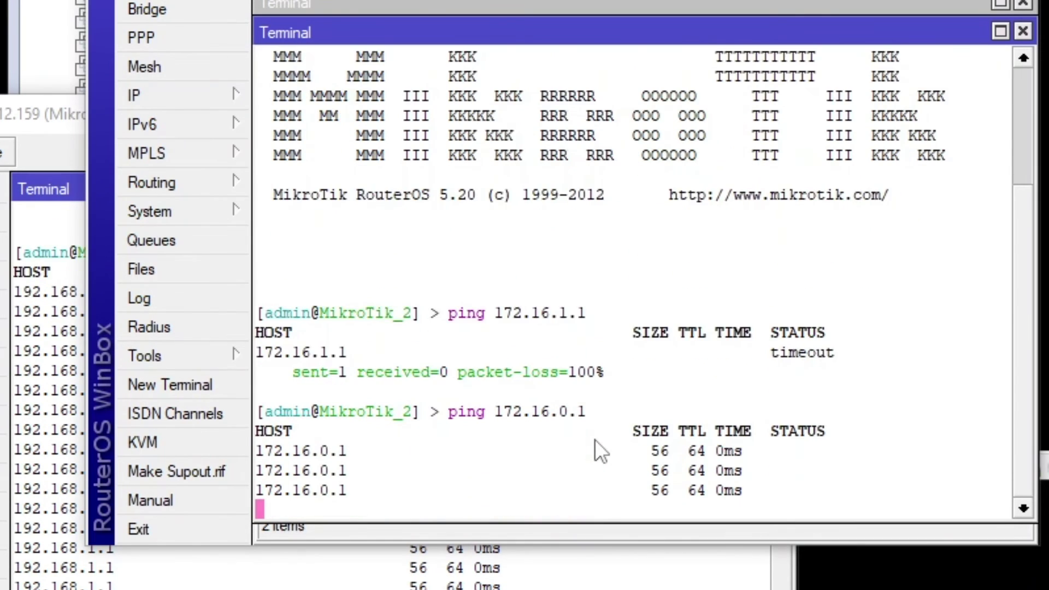
pyautogui.hotkey('ctrl', 'c')
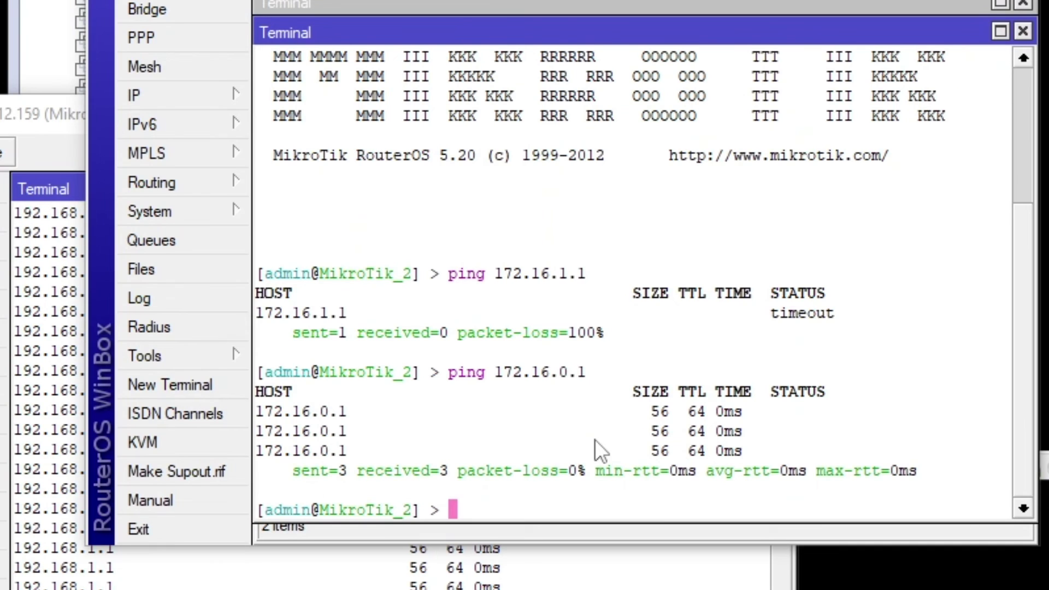
pyautogui.write('ping 19')
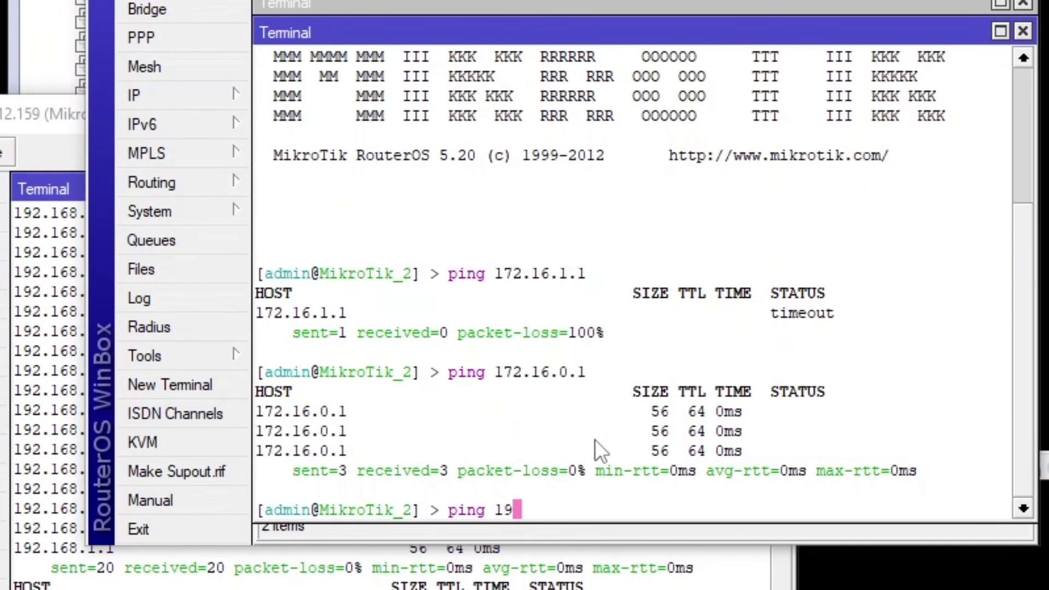
pyautogui.write('2.168.1.1')
pyautogui.press('Return')
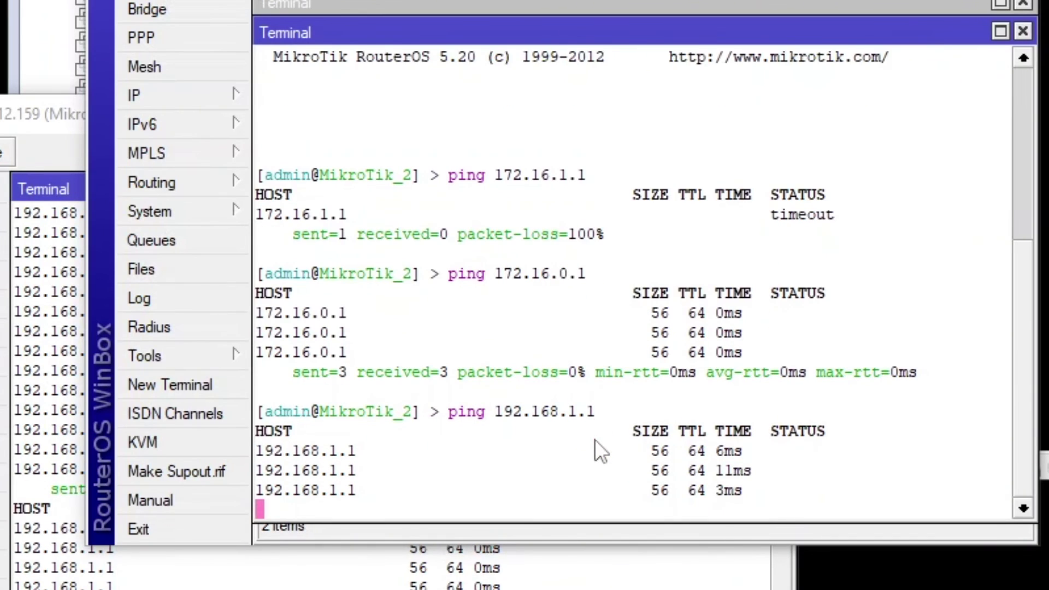
pyautogui.hotkey('ctrl', 'c')
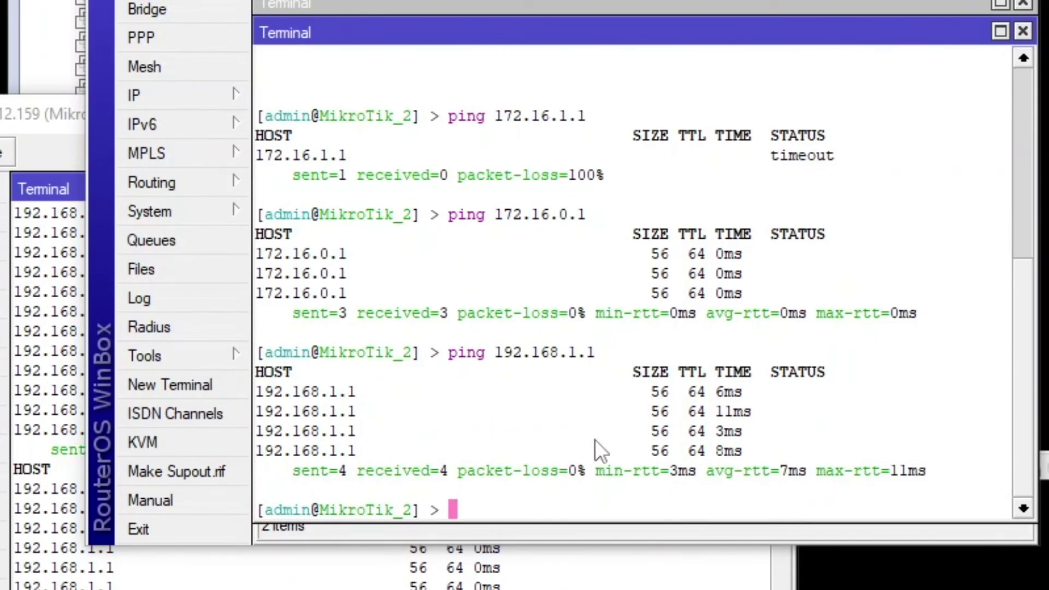